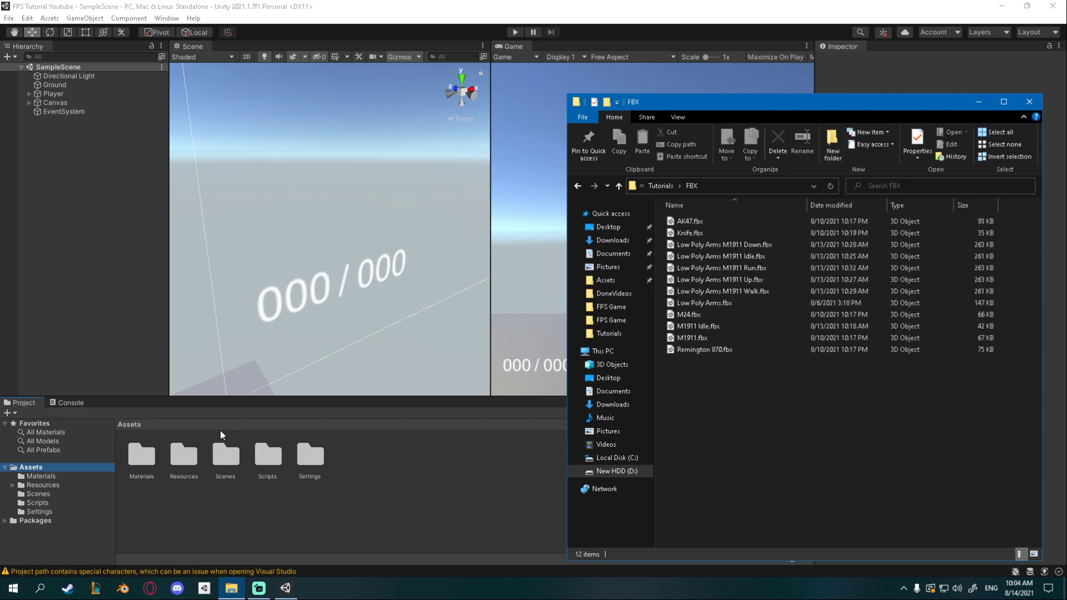
Create a folder named Animations inside Resources/FBX and open it
{"action": "double_click", "coordinate": [175, 456]}
{"action": "double_click", "coordinate": [134, 459]}
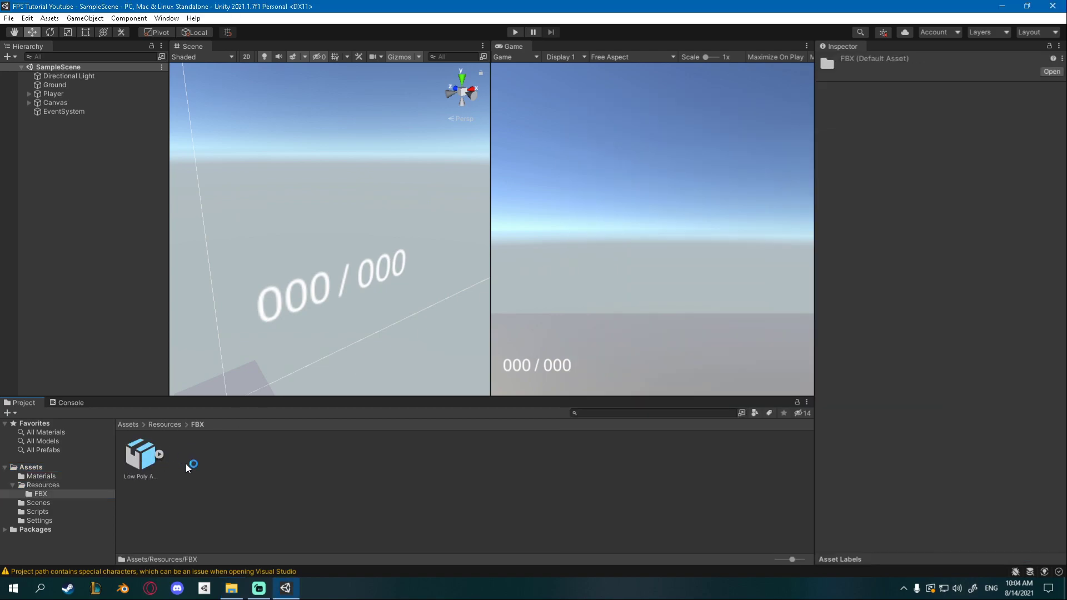
{"action": "right_click", "coordinate": [232, 475]}
{"action": "mouse_move", "coordinate": [261, 201]}
{"action": "mouse_move", "coordinate": [434, 108]}
{"action": "left_click", "coordinate": [428, 84]}
{"action": "type", "text": "Animations"}
{"action": "key", "text": "BackSpace"}
{"action": "key", "text": "BackSpace"}
{"action": "key", "text": "BackSpace"}
{"action": "key", "text": "BackSpace"}
{"action": "key", "text": "BackSpace"}
{"action": "key", "text": "BackSpace"}
{"action": "key", "text": "BackSpace"}
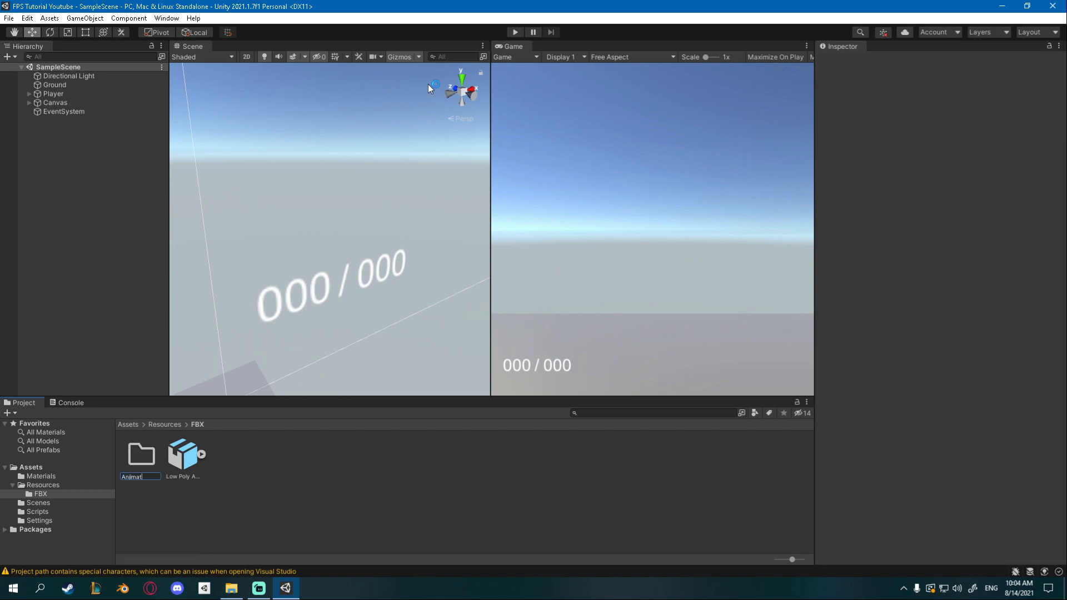
{"action": "type", "text": "mations"}
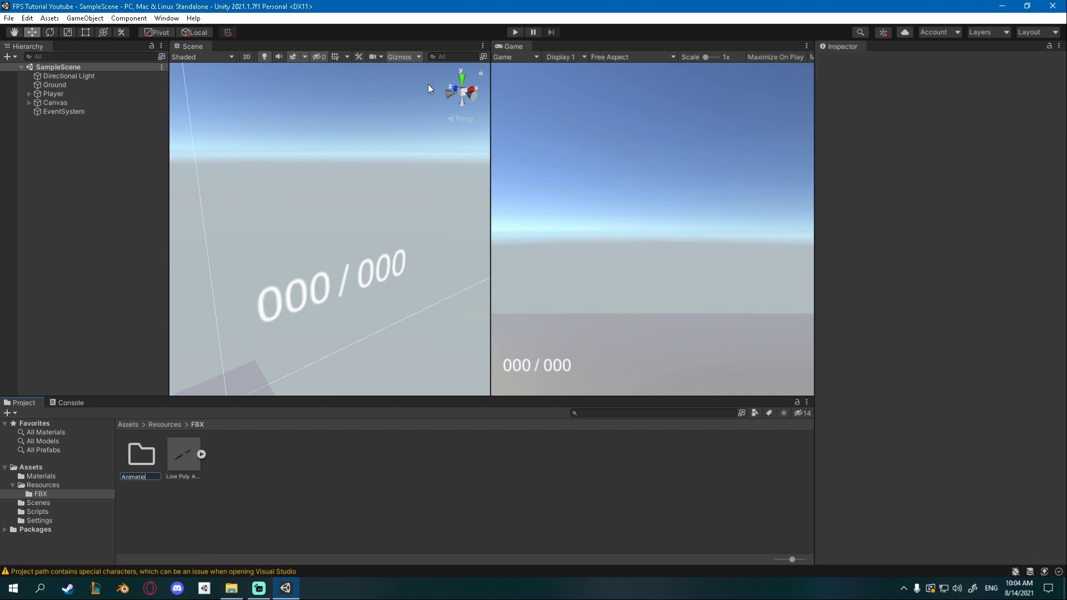
{"action": "key", "text": "Return"}
{"action": "double_click", "coordinate": [141, 455]}
{"action": "key", "text": "alt+Tab"}
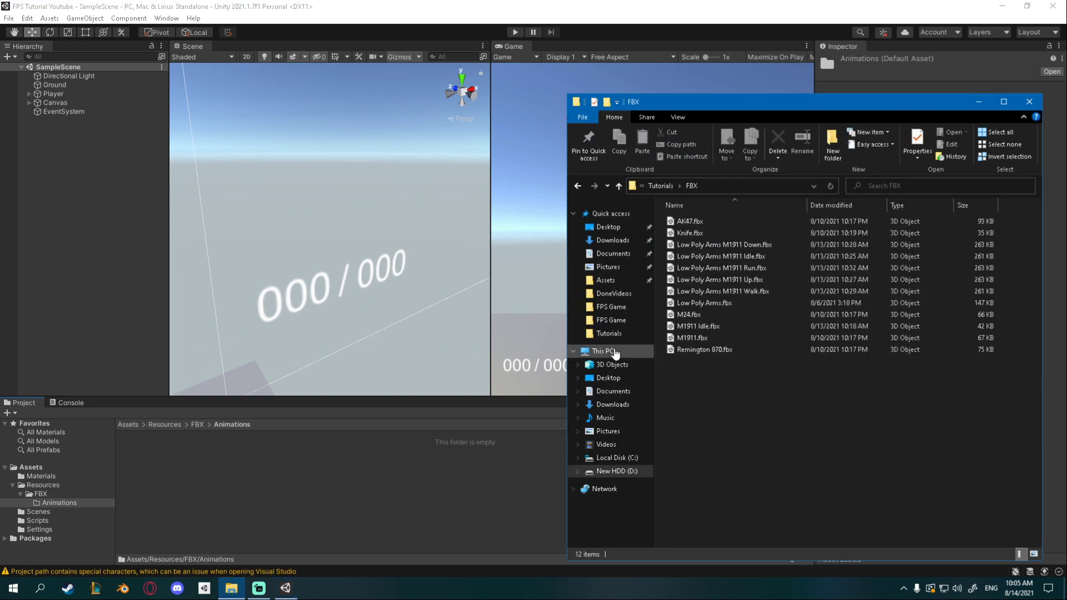
Import the five Low Poly Arms M1911 animation files (Down, Idle, Run, Up, Walk) into Animations
{"action": "left_click", "coordinate": [746, 245]}
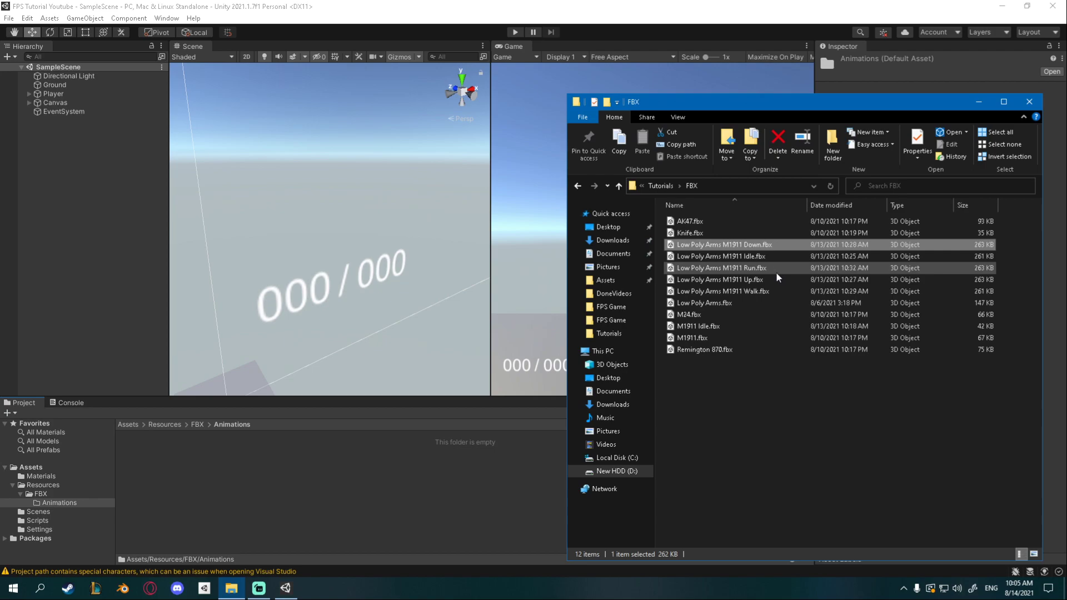
{"action": "left_click", "coordinate": [772, 256], "text": "ctrl"}
{"action": "left_click", "coordinate": [771, 268], "text": "ctrl"}
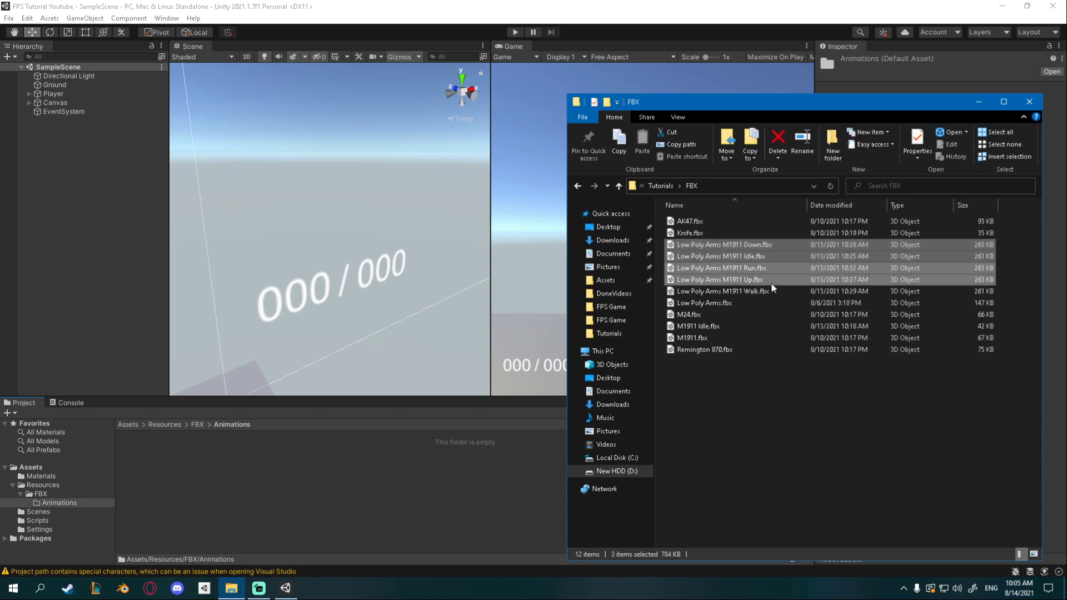
{"action": "left_click", "coordinate": [769, 290], "text": "ctrl"}
{"action": "left_click_drag", "start_coordinate": [768, 284], "coordinate": [324, 471]}
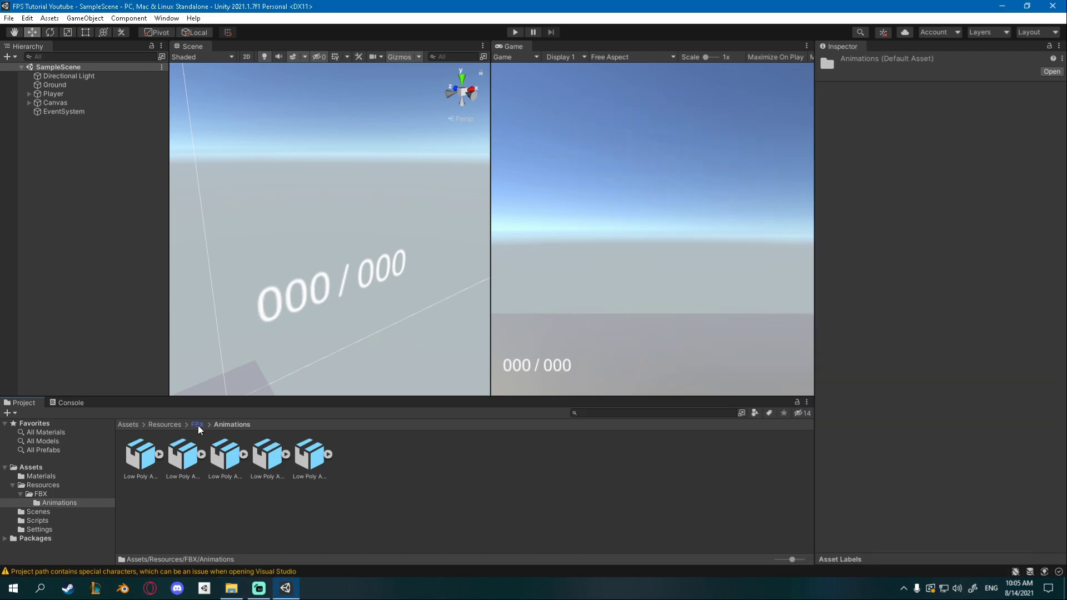
Create a Weapon Animations folder in FBX and open it
{"action": "left_click", "coordinate": [198, 425]}
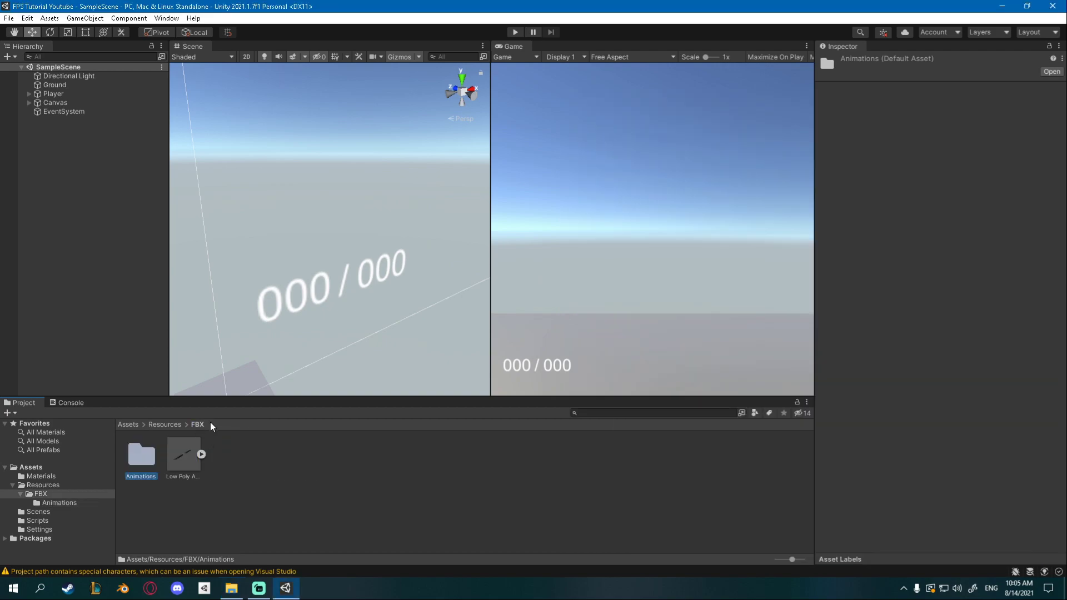
{"action": "right_click", "coordinate": [252, 467]}
{"action": "mouse_move", "coordinate": [318, 191]}
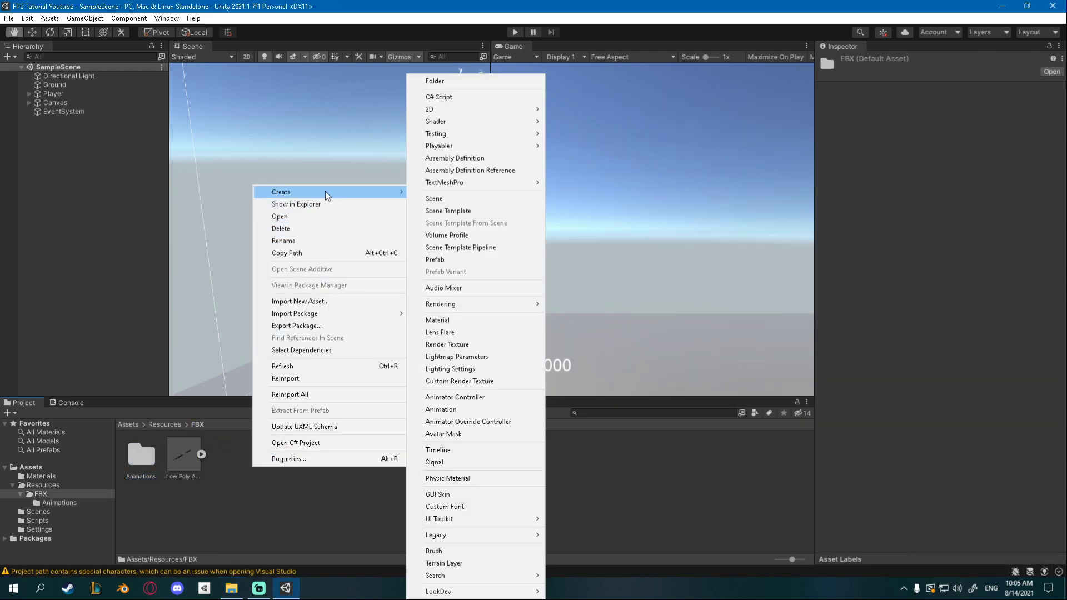
{"action": "left_click", "coordinate": [459, 81]}
{"action": "type", "text": "Weapo"}
{"action": "type", "text": "n Animations"}
{"action": "key", "text": "Return"}
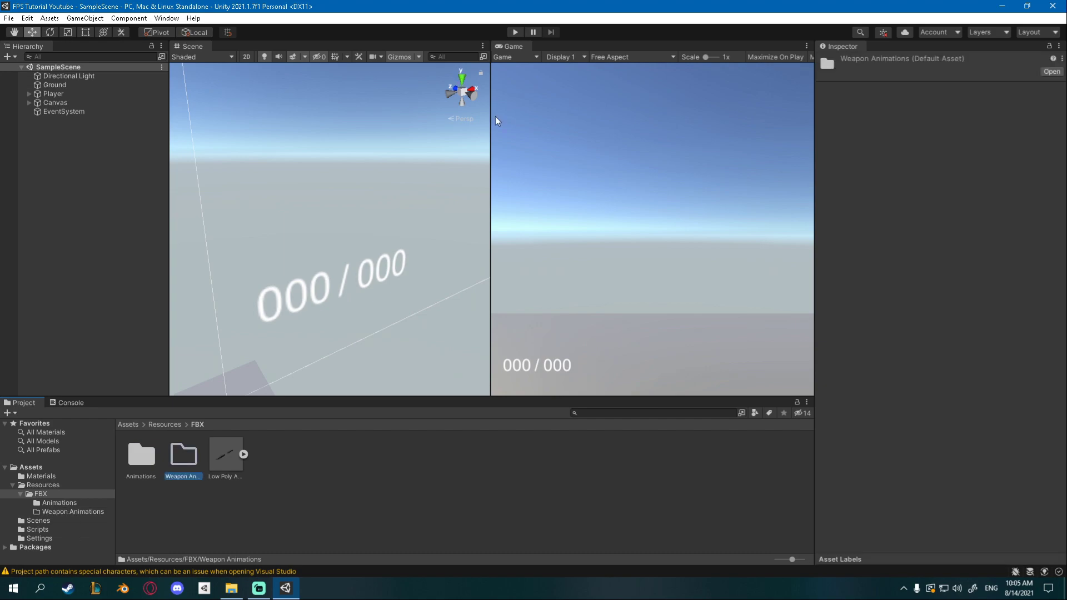
{"action": "double_click", "coordinate": [189, 458]}
Import M1911 Idle.fbx from File Explorer into Weapon Animations
{"action": "left_click", "coordinate": [231, 588]}
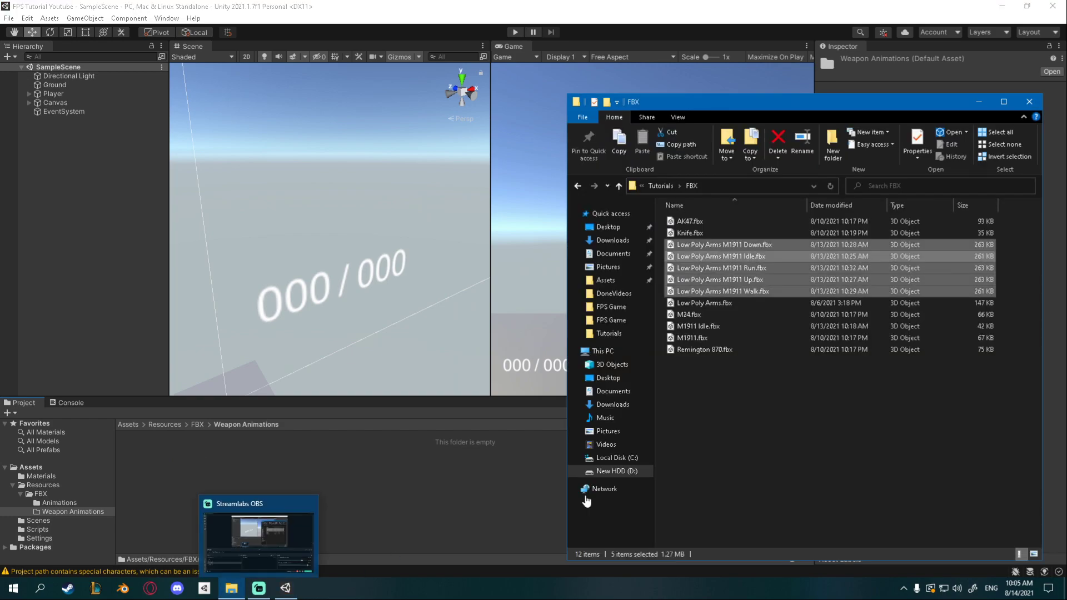
{"action": "left_click", "coordinate": [722, 379]}
{"action": "left_click", "coordinate": [701, 326]}
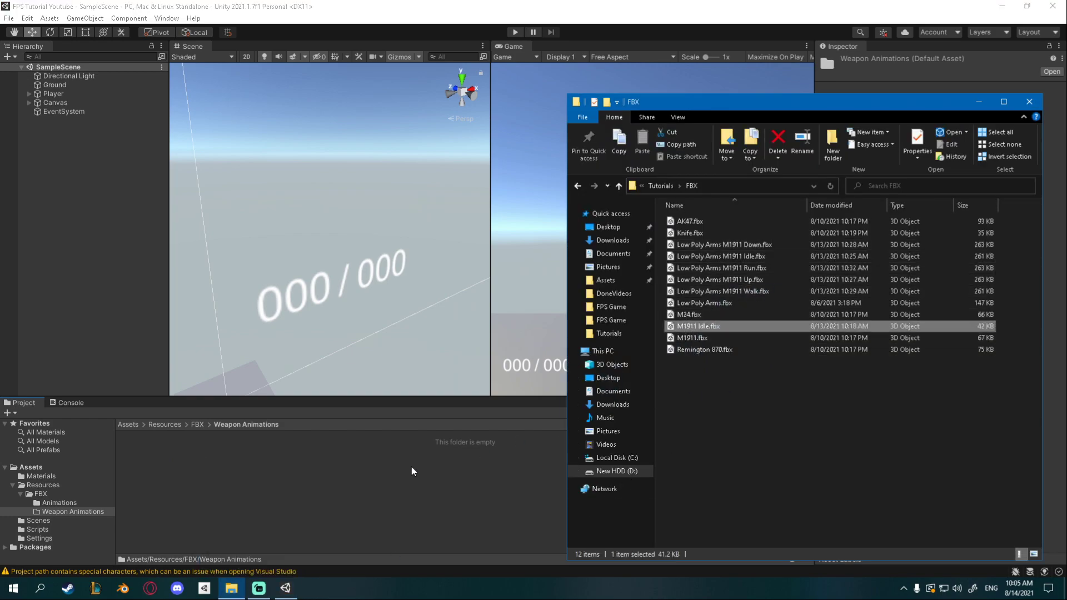
{"action": "left_click", "coordinate": [197, 424]}
Create a Weapons folder in FBX and open it
{"action": "right_click", "coordinate": [305, 471]}
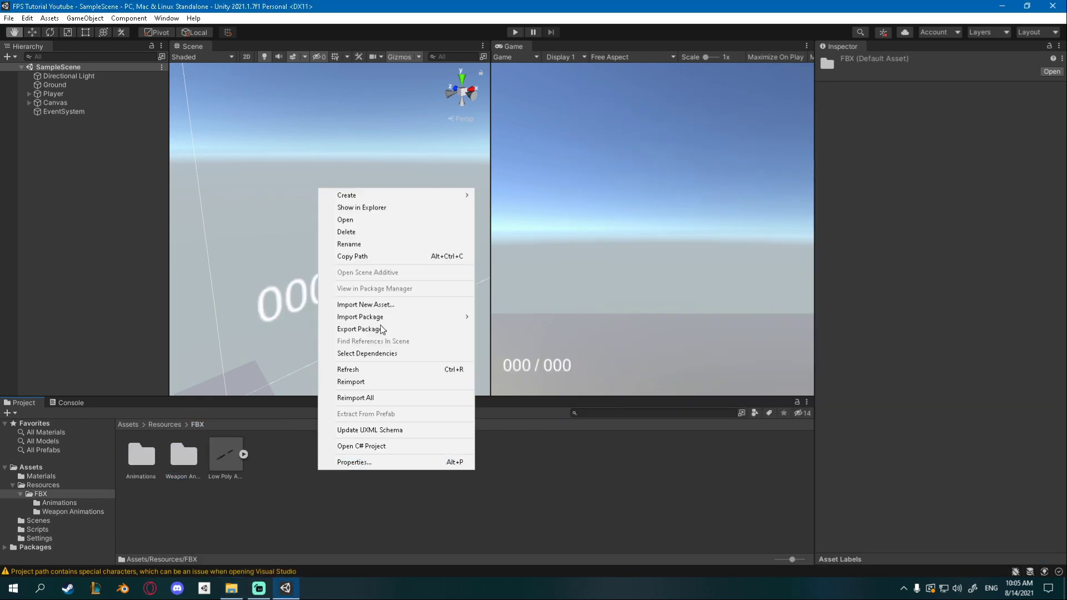
{"action": "mouse_move", "coordinate": [388, 195]}
{"action": "left_click", "coordinate": [551, 83]}
{"action": "type", "text": "Weapons"}
{"action": "key", "text": "Return"}
{"action": "double_click", "coordinate": [226, 455]}
Import the M1911.fbx model from File Explorer into the Weapons folder
{"action": "mouse_move", "coordinate": [231, 588]}
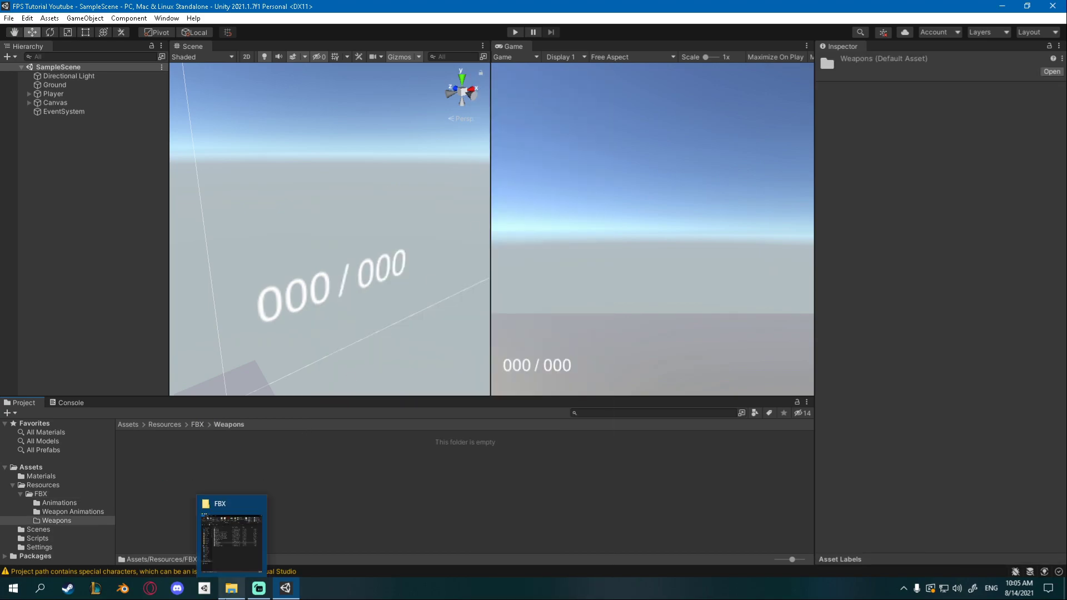
{"action": "left_click", "coordinate": [231, 533]}
{"action": "left_click", "coordinate": [726, 337]}
{"action": "left_click_drag", "start_coordinate": [402, 439], "coordinate": [342, 459]}
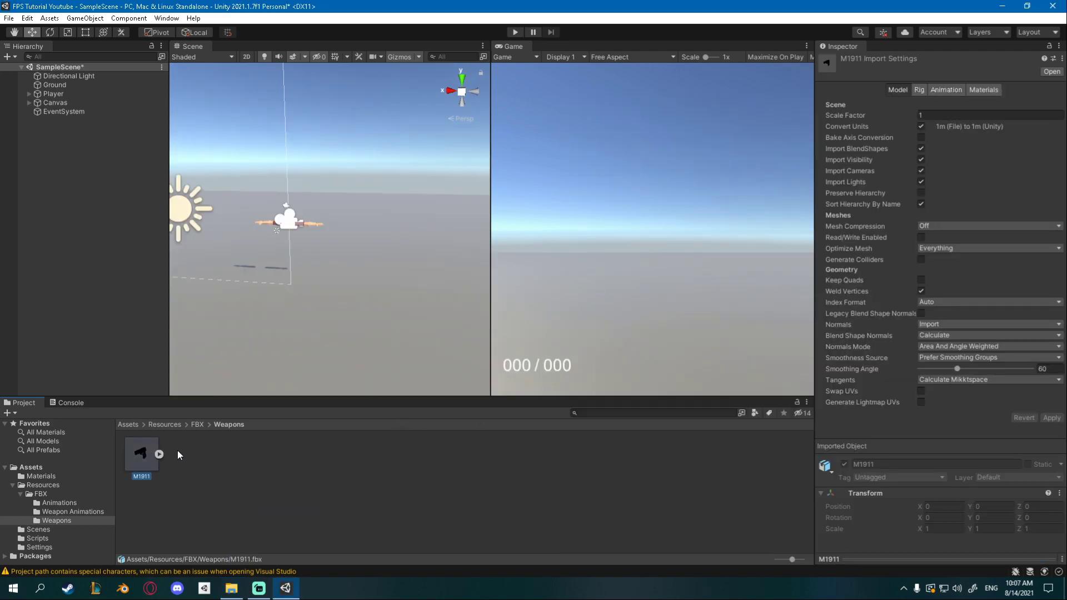
Set M1911 import to Material Creation None, no animation, avatar Create From This Model, no blend shapes
{"action": "left_click", "coordinate": [983, 90]}
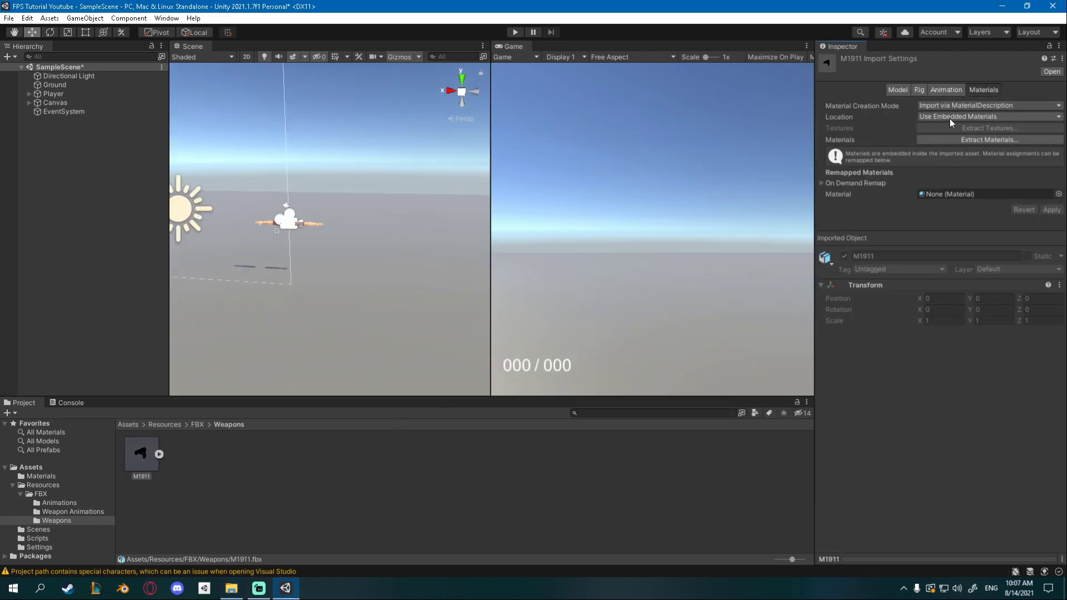
{"action": "left_click", "coordinate": [964, 107]}
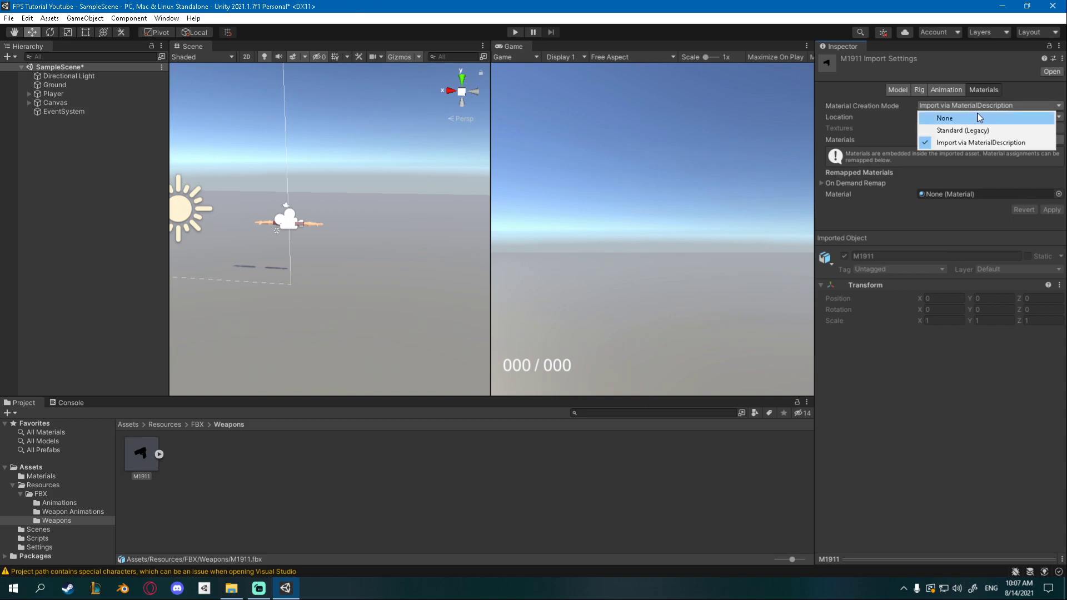
{"action": "left_click", "coordinate": [980, 118]}
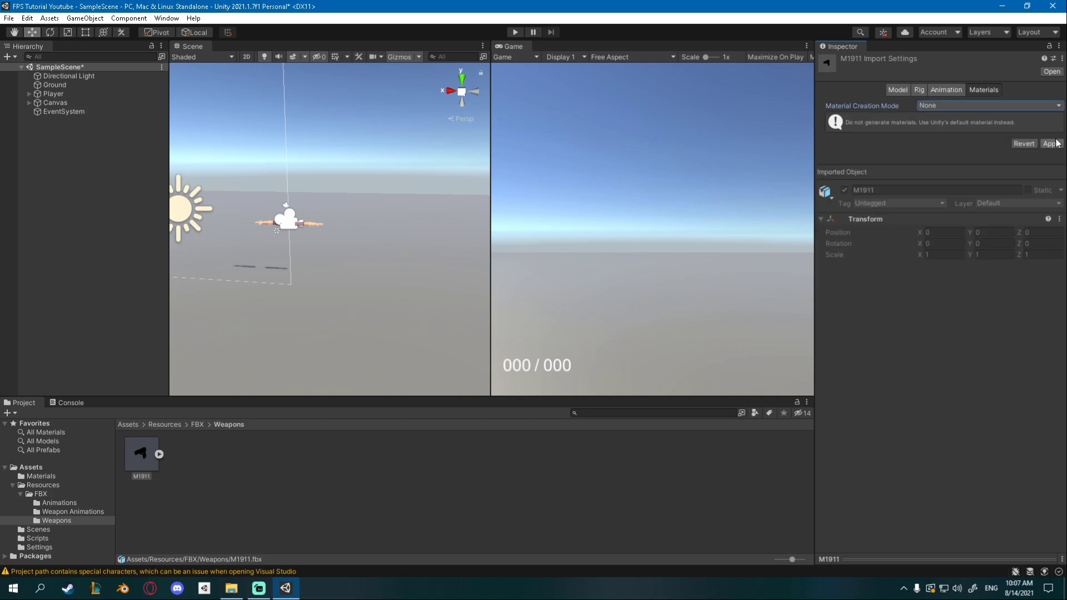
{"action": "left_click", "coordinate": [948, 93]}
{"action": "left_click", "coordinate": [921, 117]}
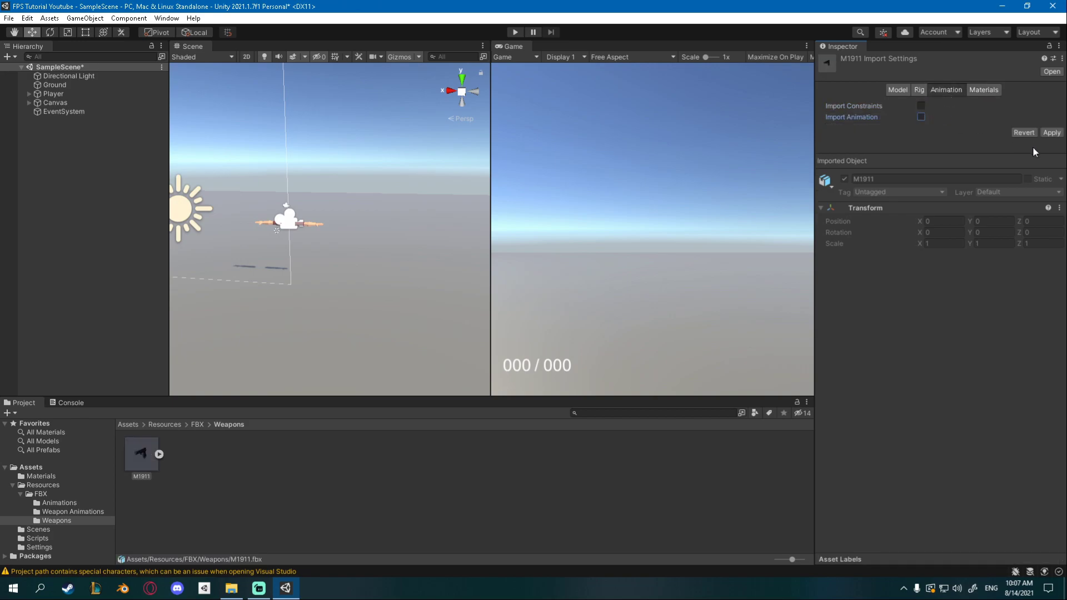
{"action": "left_click", "coordinate": [920, 92]}
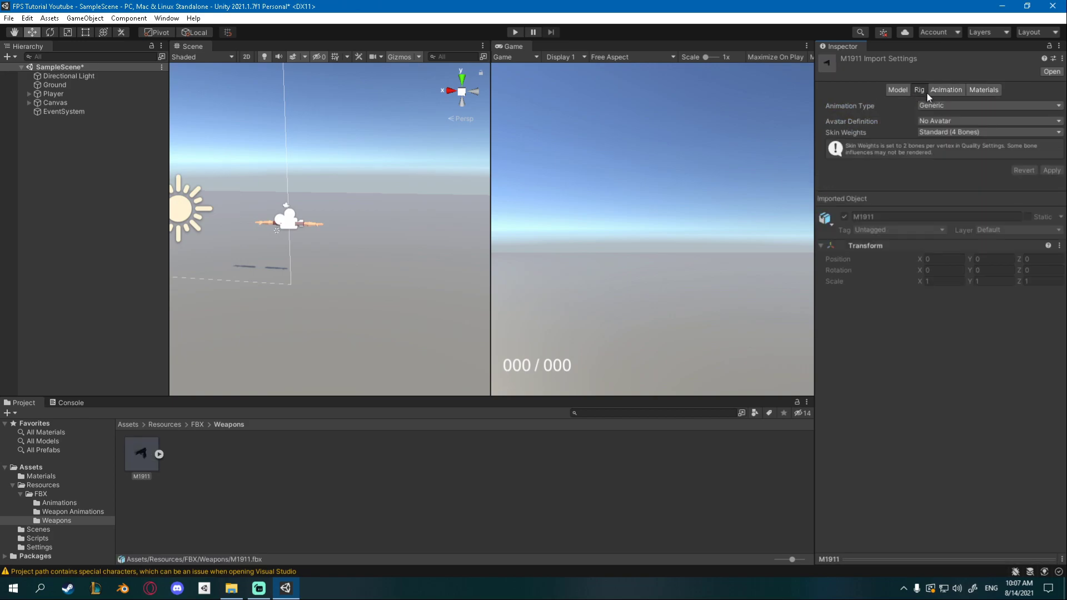
{"action": "left_click", "coordinate": [949, 123]}
{"action": "left_click", "coordinate": [959, 144]}
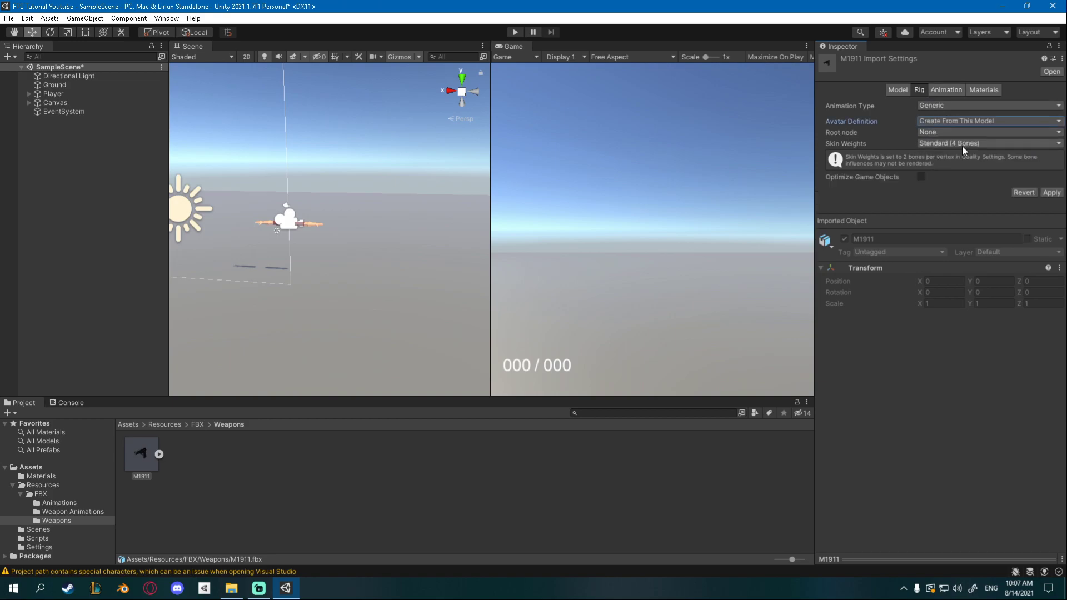
{"action": "left_click", "coordinate": [897, 90]}
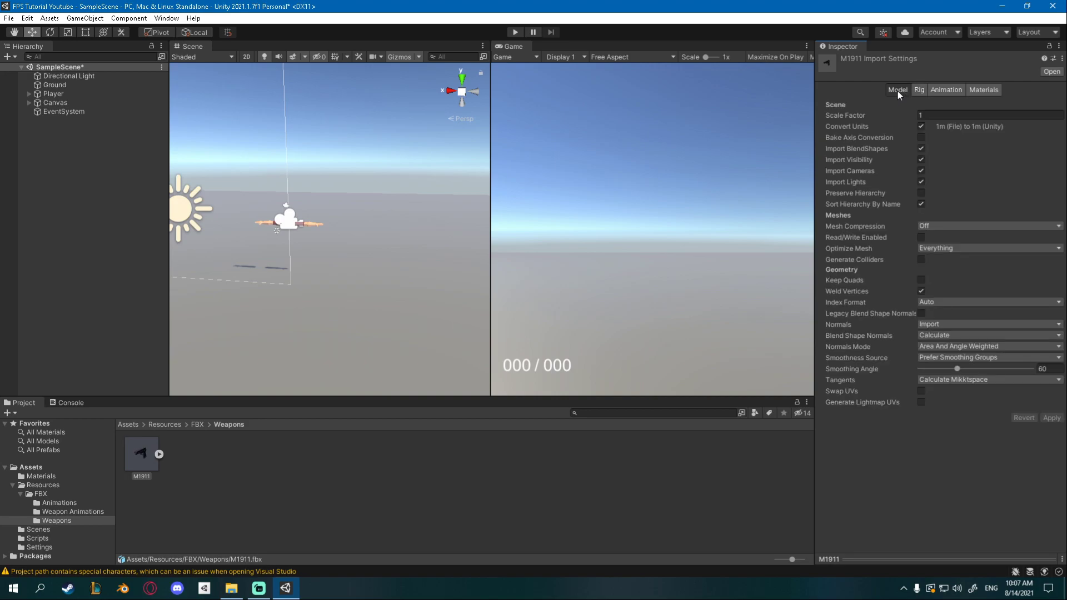
{"action": "left_click", "coordinate": [921, 148]}
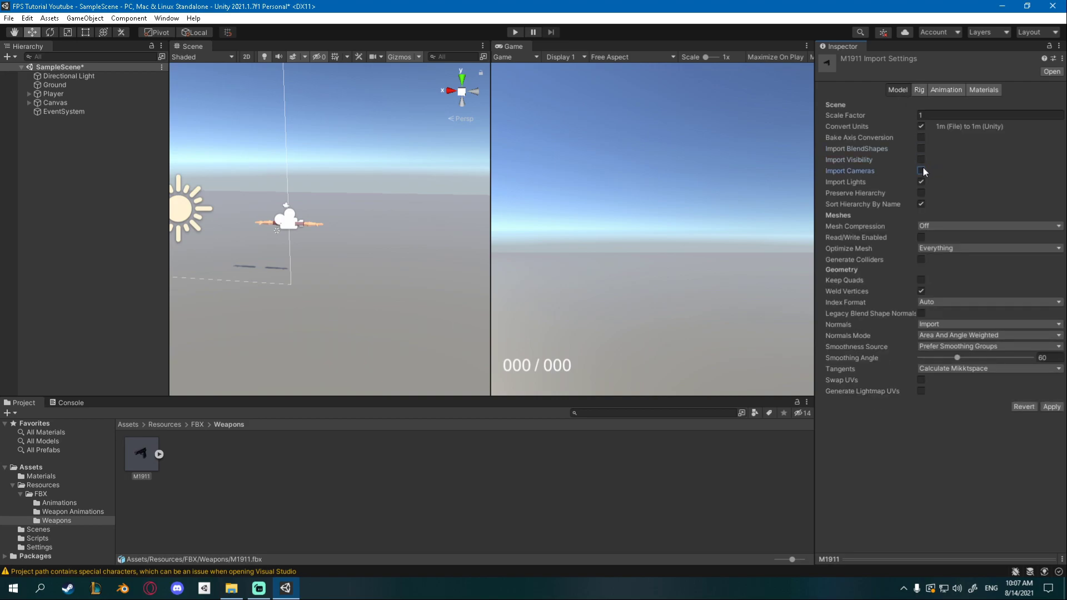
{"action": "left_click", "coordinate": [1051, 407]}
Turn off blend shape import for M1911 Idle and apply
{"action": "left_click", "coordinate": [73, 511]}
{"action": "left_click", "coordinate": [152, 459]}
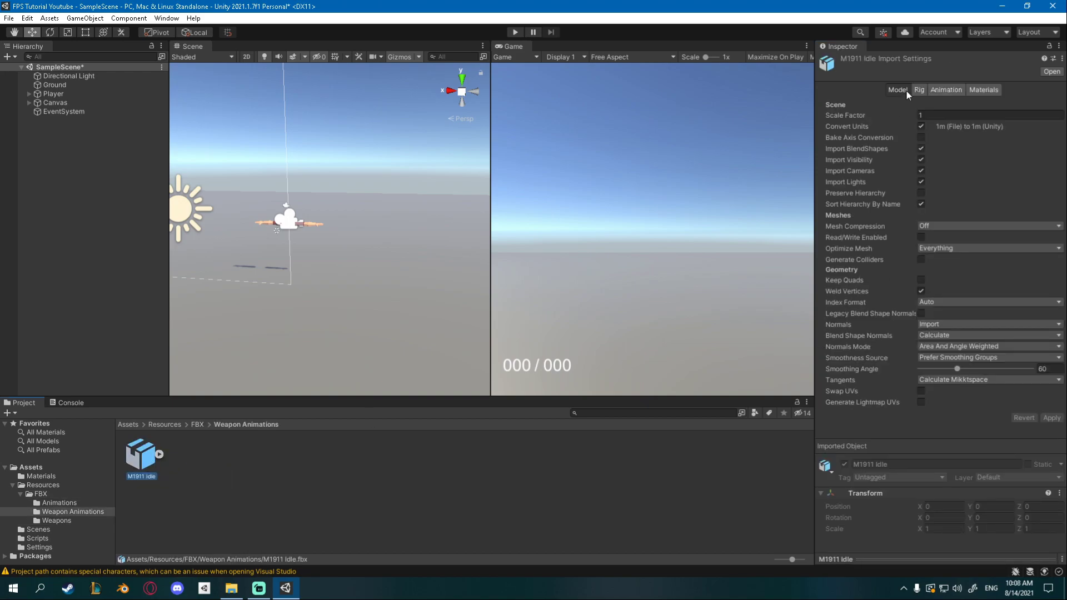
{"action": "left_click", "coordinate": [922, 147]}
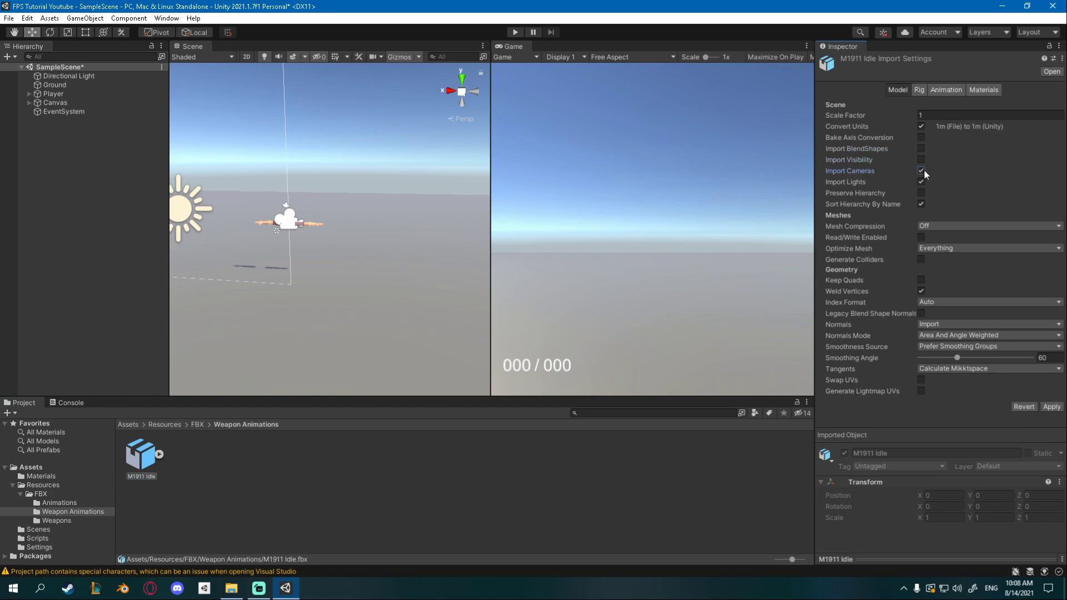
{"action": "left_click", "coordinate": [1051, 406]}
Set M1911 Idle's avatar definition to Copy From Other Avatar using M1911Avatar
{"action": "left_click", "coordinate": [920, 91]}
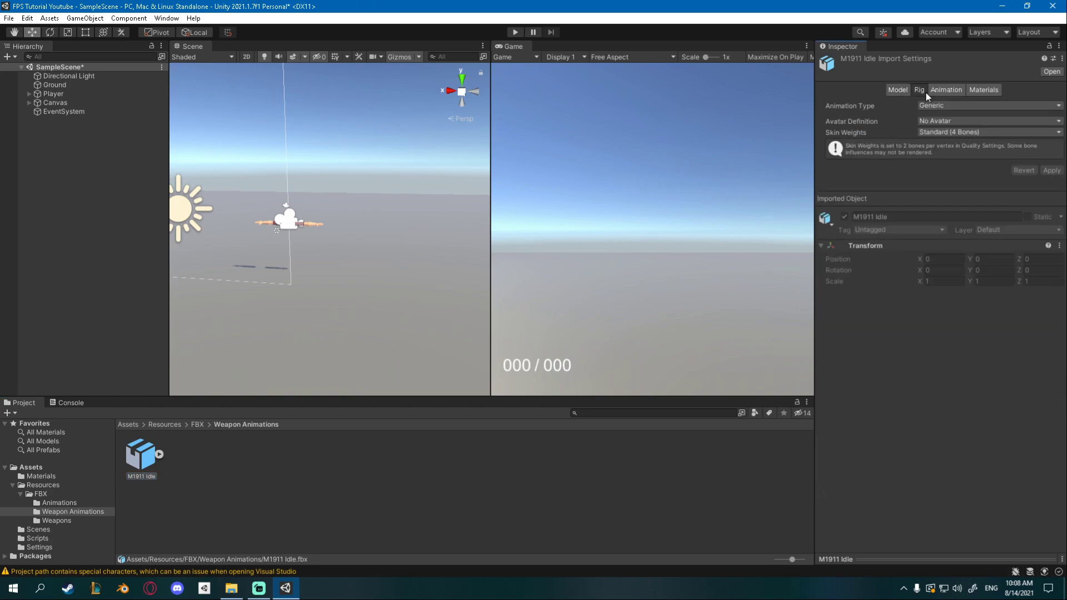
{"action": "left_click", "coordinate": [941, 119]}
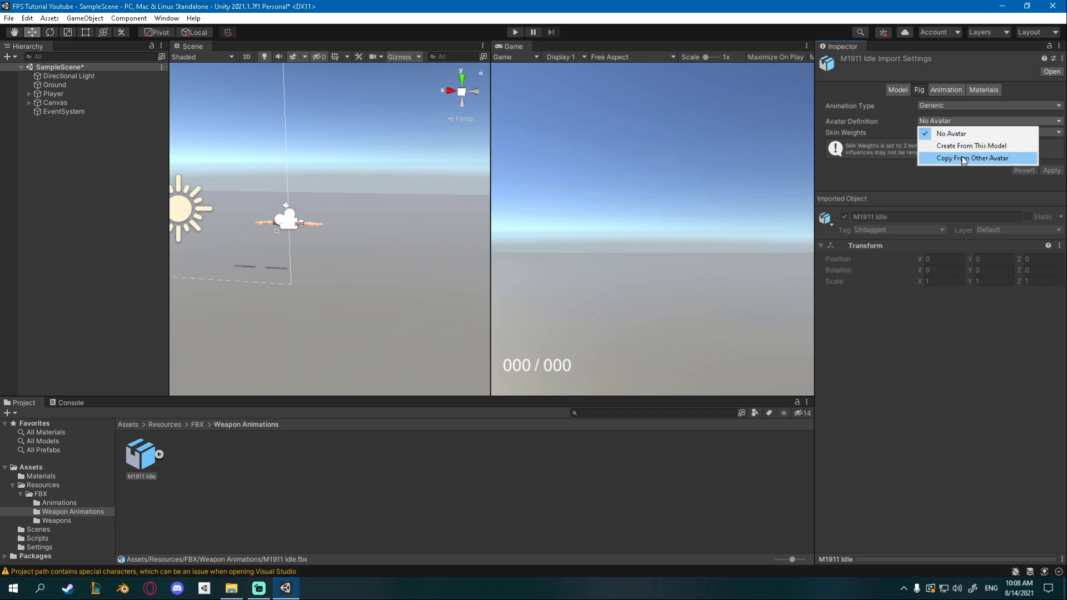
{"action": "left_click", "coordinate": [1022, 157]}
{"action": "left_click", "coordinate": [1059, 158]}
{"action": "double_click", "coordinate": [738, 202]}
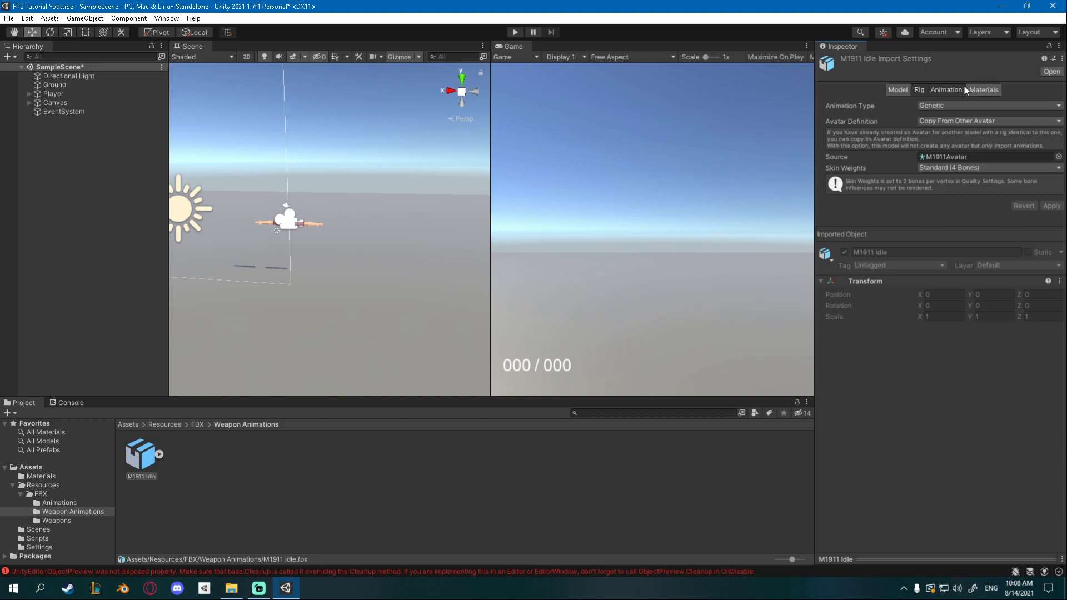
Enable Loop Time on the M1911 Idle clip and set Material Creation Mode to None
{"action": "left_click", "coordinate": [947, 90]}
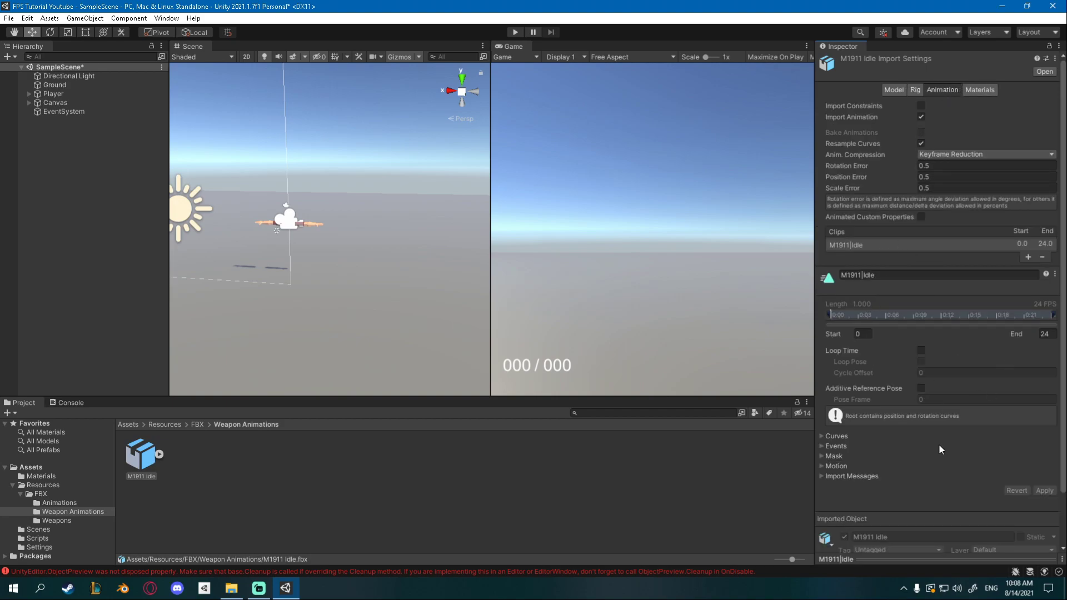
{"action": "left_click", "coordinate": [921, 350]}
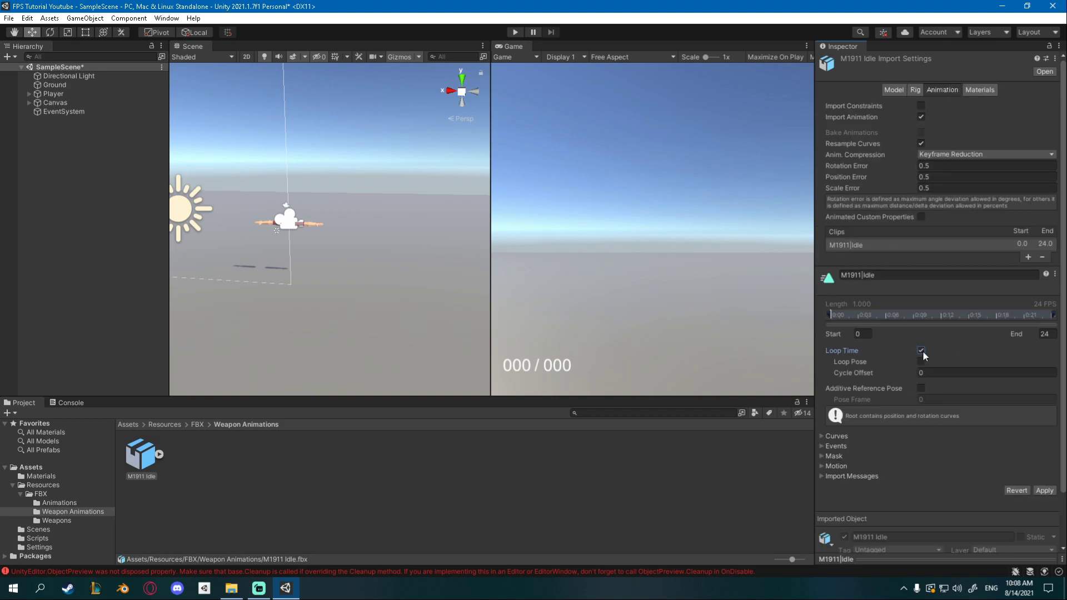
{"action": "left_click", "coordinate": [1044, 491]}
{"action": "left_click", "coordinate": [982, 91]}
{"action": "left_click", "coordinate": [980, 107]}
{"action": "left_click", "coordinate": [939, 115]}
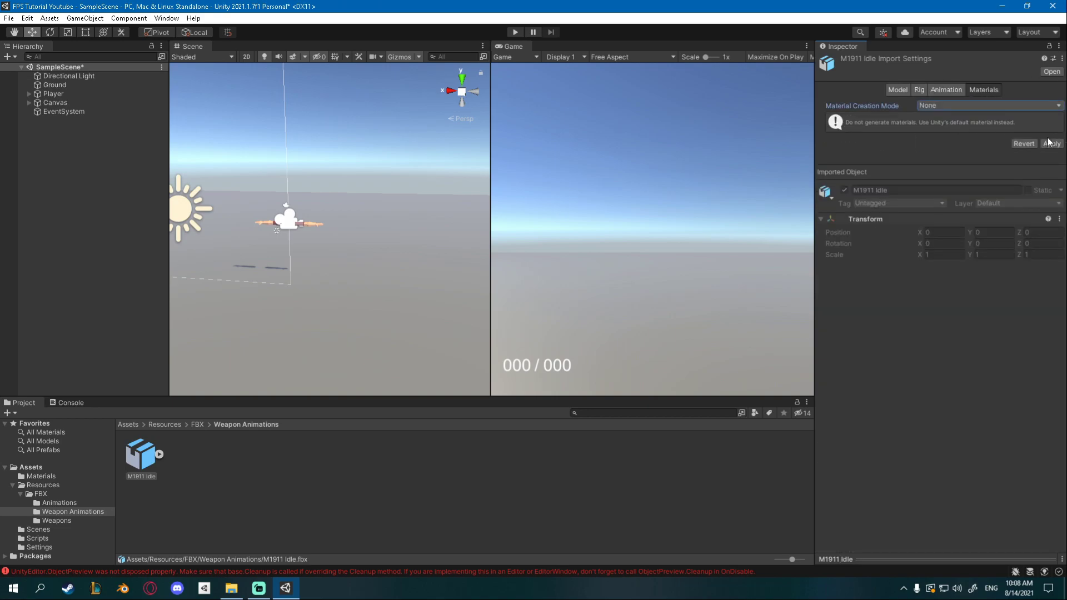
{"action": "left_click", "coordinate": [59, 502]}
{"action": "left_click", "coordinate": [141, 455]}
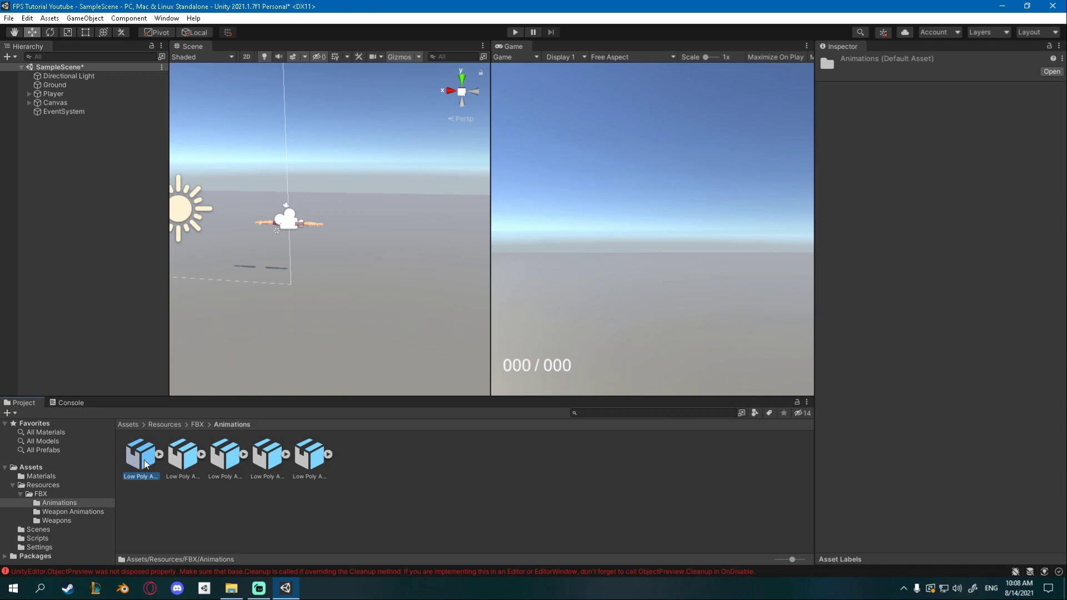
Turn off blend shape import for all five arms animations at once
{"action": "left_click", "coordinate": [307, 455], "text": "shift"}
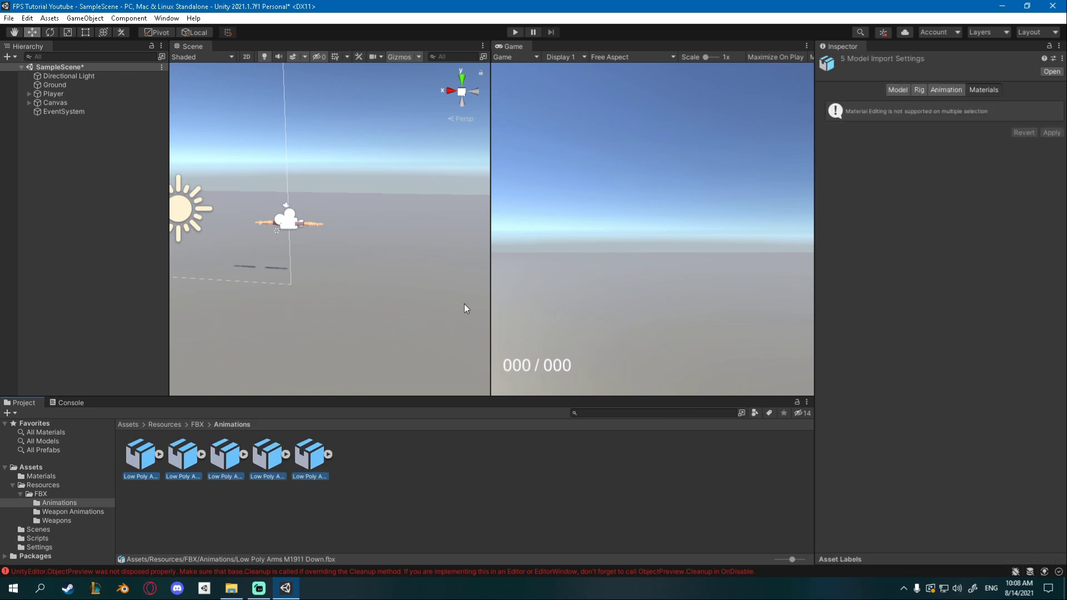
{"action": "left_click", "coordinate": [895, 90]}
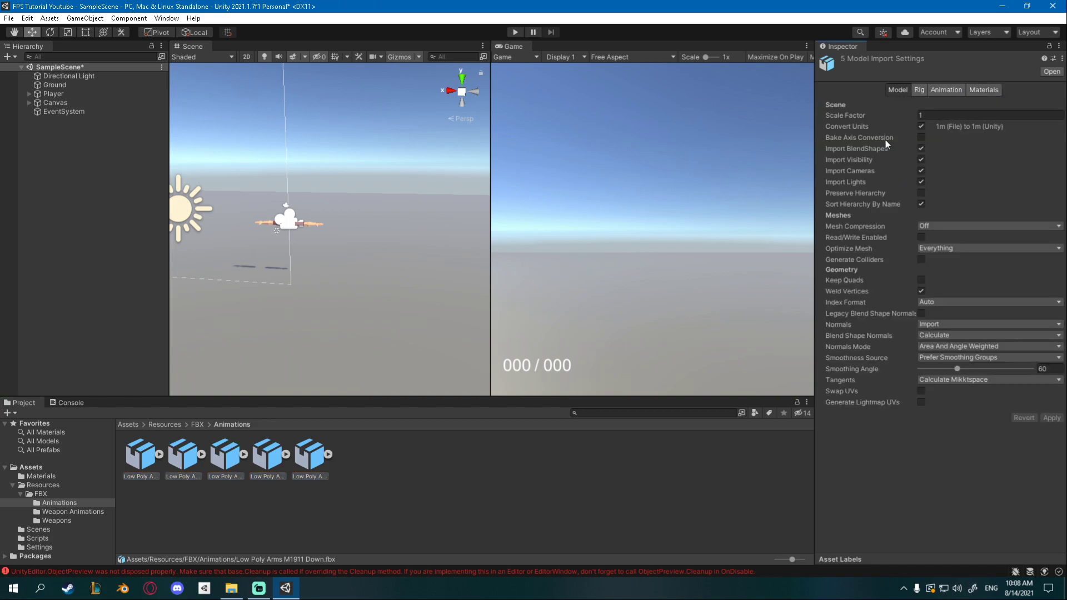
{"action": "left_click", "coordinate": [921, 149]}
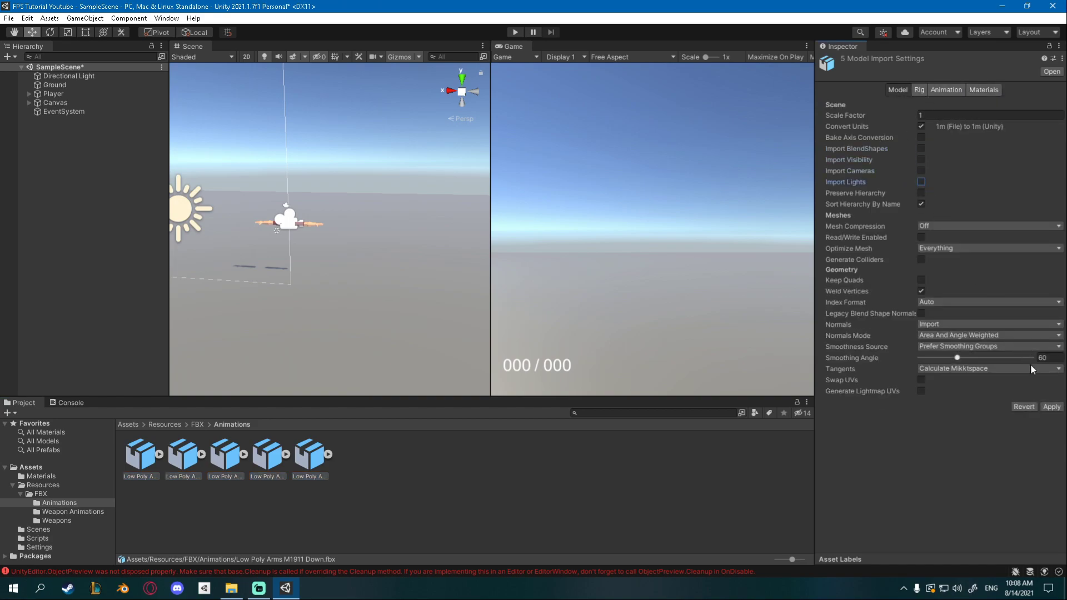
{"action": "left_click", "coordinate": [1051, 406]}
Set all five arms animations to copy the Low Poly ArmsAvatar rig
{"action": "left_click", "coordinate": [920, 89]}
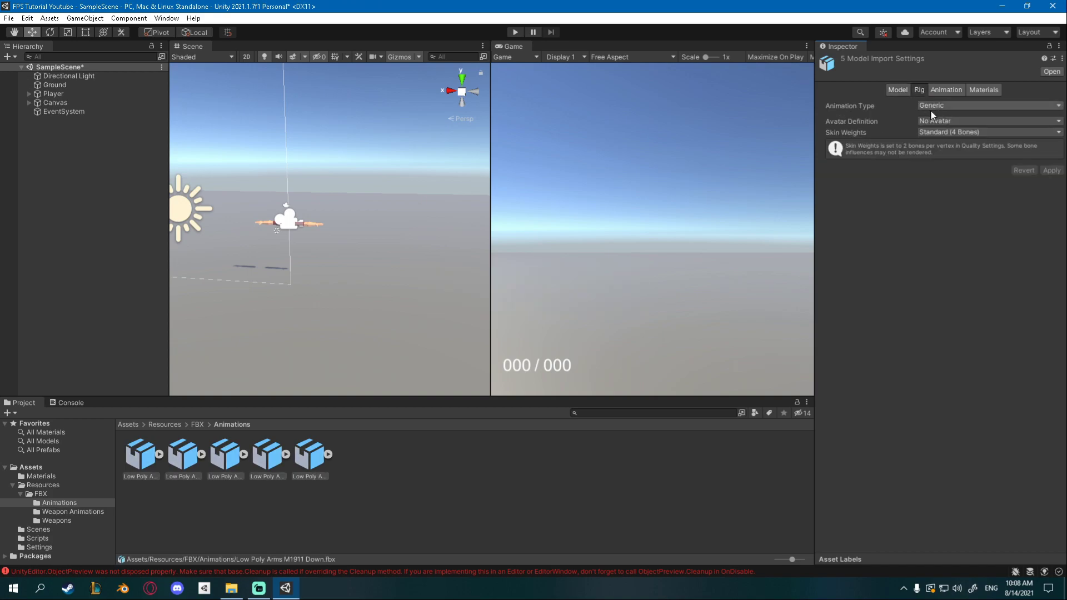
{"action": "left_click", "coordinate": [939, 121]}
{"action": "left_click", "coordinate": [955, 157]}
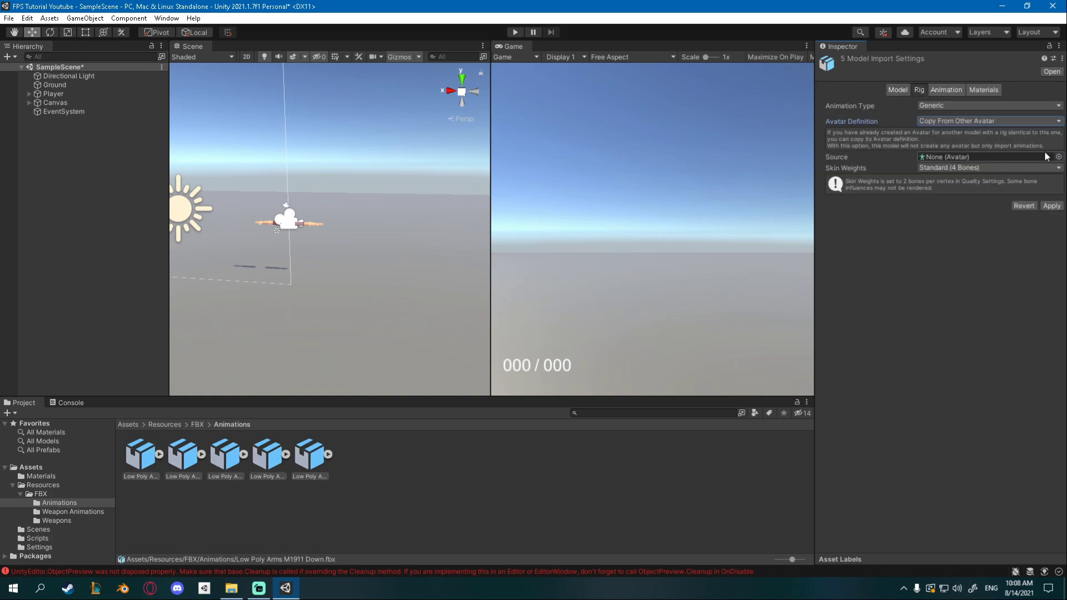
{"action": "left_click", "coordinate": [1059, 153]}
{"action": "double_click", "coordinate": [727, 195]}
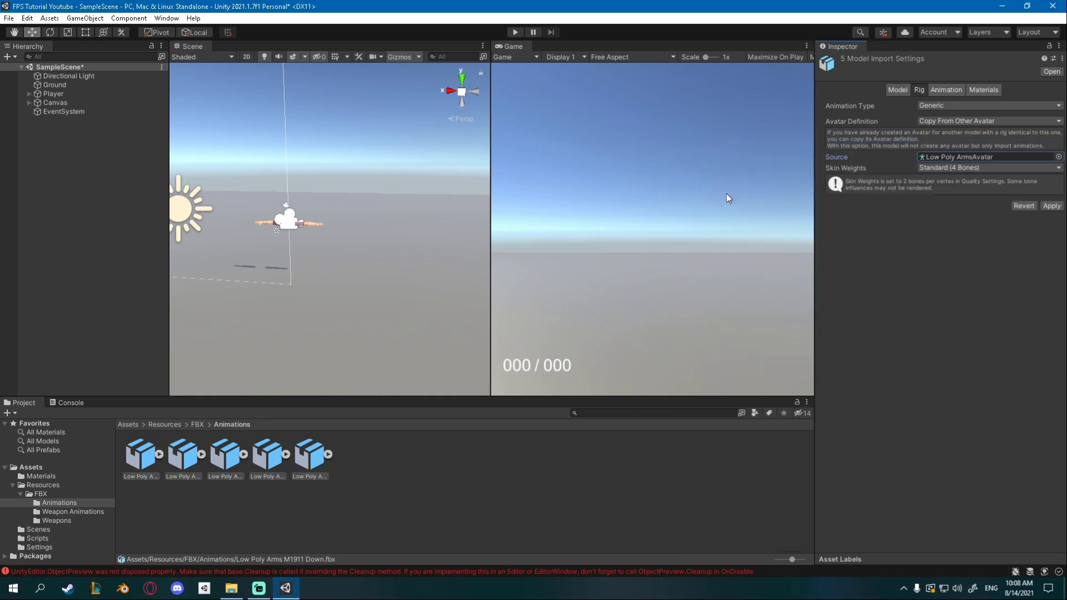
{"action": "left_click", "coordinate": [1050, 205]}
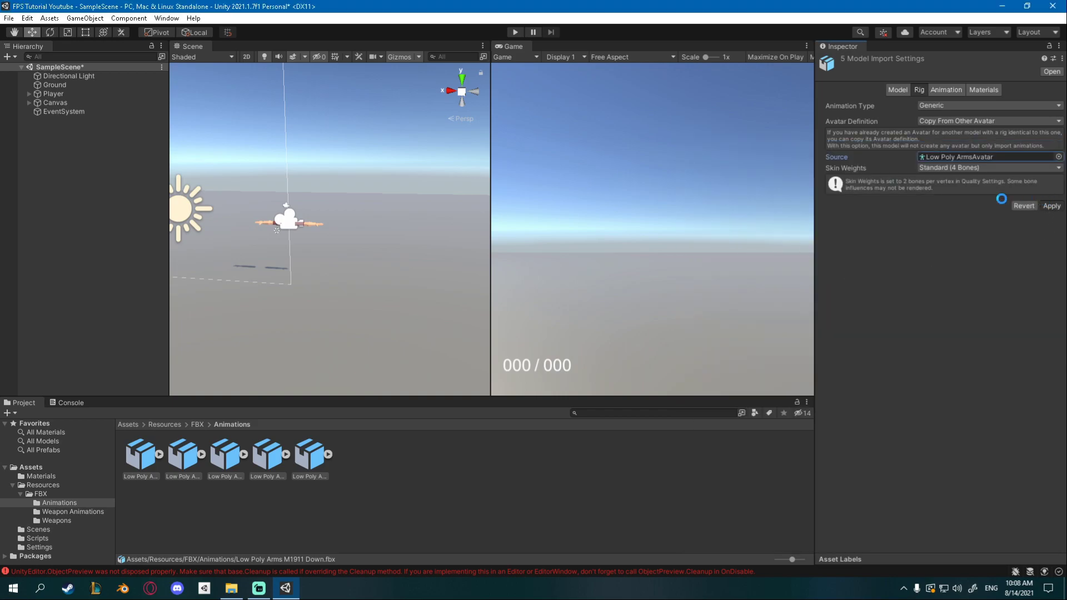
{"action": "left_click", "coordinate": [955, 90]}
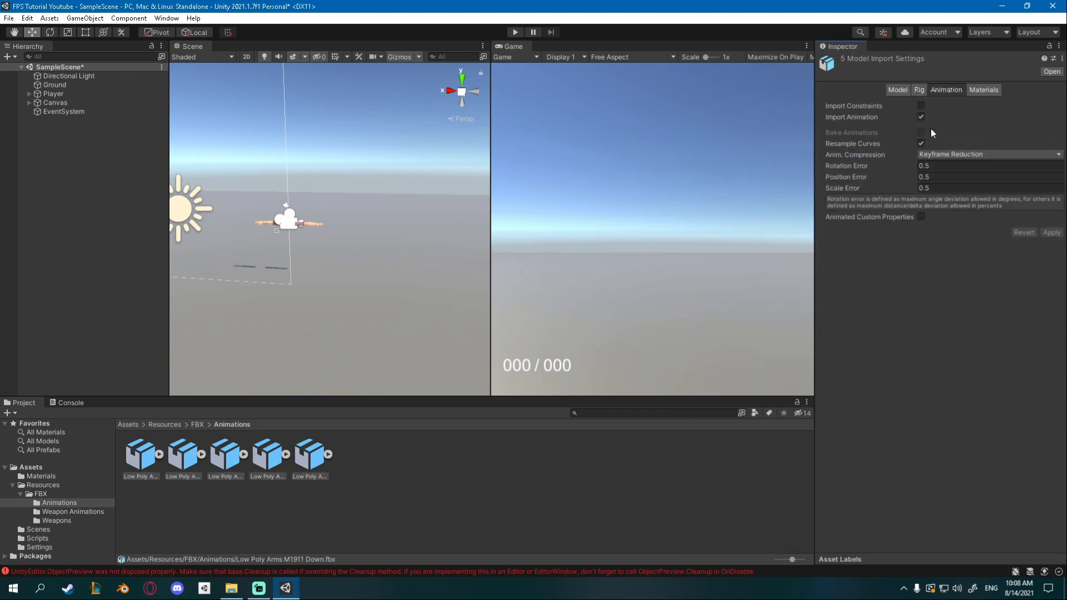
Set the M1911 Down clip's Material Creation Mode to None
{"action": "left_click", "coordinate": [142, 456]}
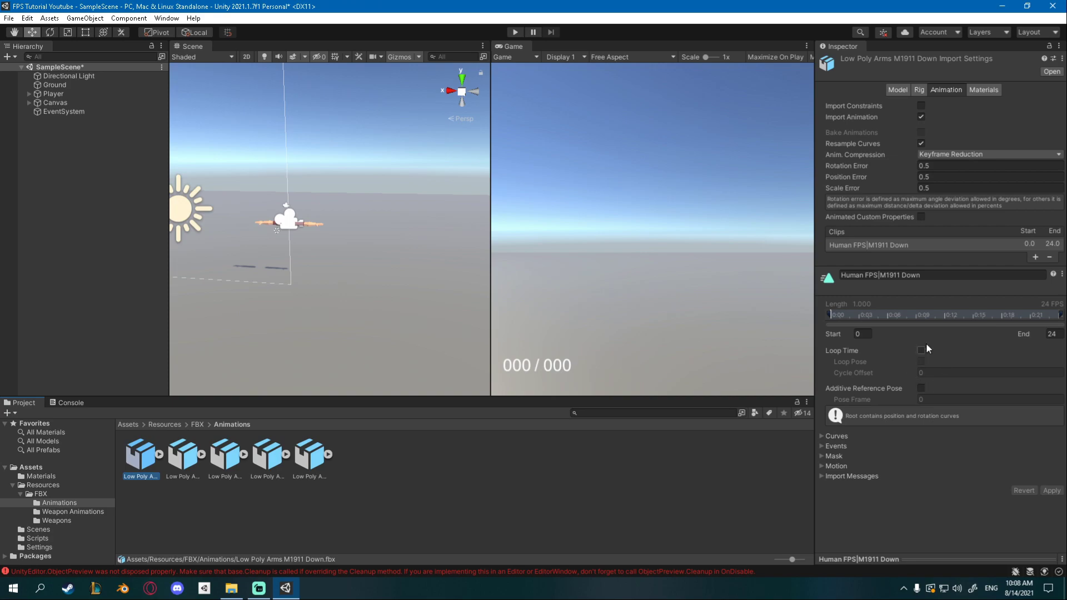
{"action": "left_click", "coordinate": [989, 91]}
{"action": "left_click", "coordinate": [979, 105]}
{"action": "left_click", "coordinate": [975, 114]}
{"action": "left_click", "coordinate": [1047, 143]}
Give the M1911 Idle clip no materials and enable Loop Time
{"action": "left_click", "coordinate": [183, 457]}
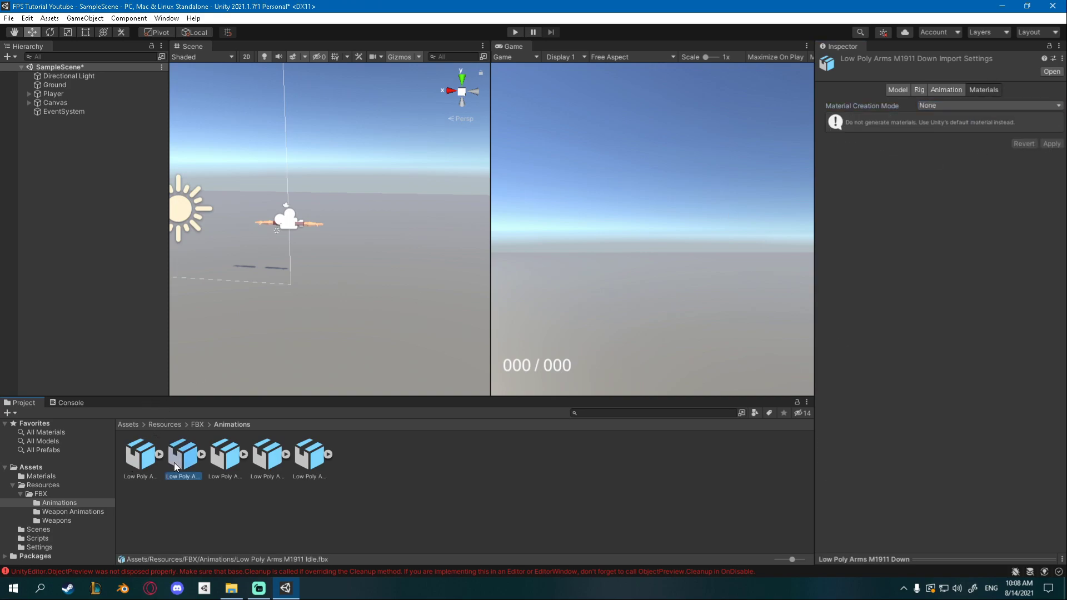
{"action": "left_click", "coordinate": [935, 106]}
{"action": "left_click", "coordinate": [939, 112]}
{"action": "left_click", "coordinate": [1047, 144]}
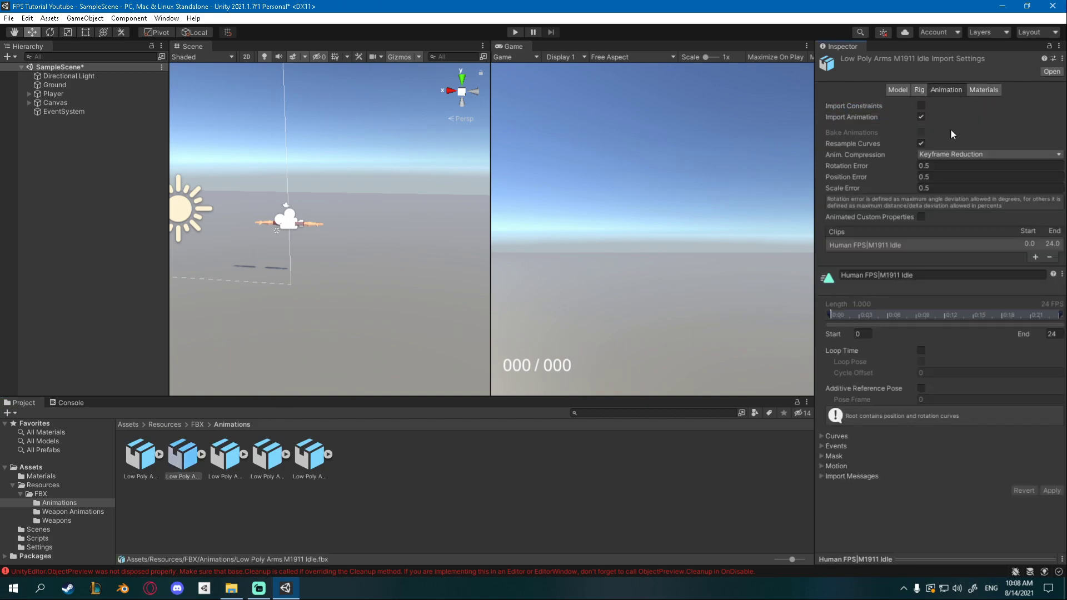
{"action": "left_click", "coordinate": [921, 350]}
{"action": "left_click", "coordinate": [1052, 491]}
Make the M1911 Run clip loop and generate no materials
{"action": "left_click", "coordinate": [225, 455]}
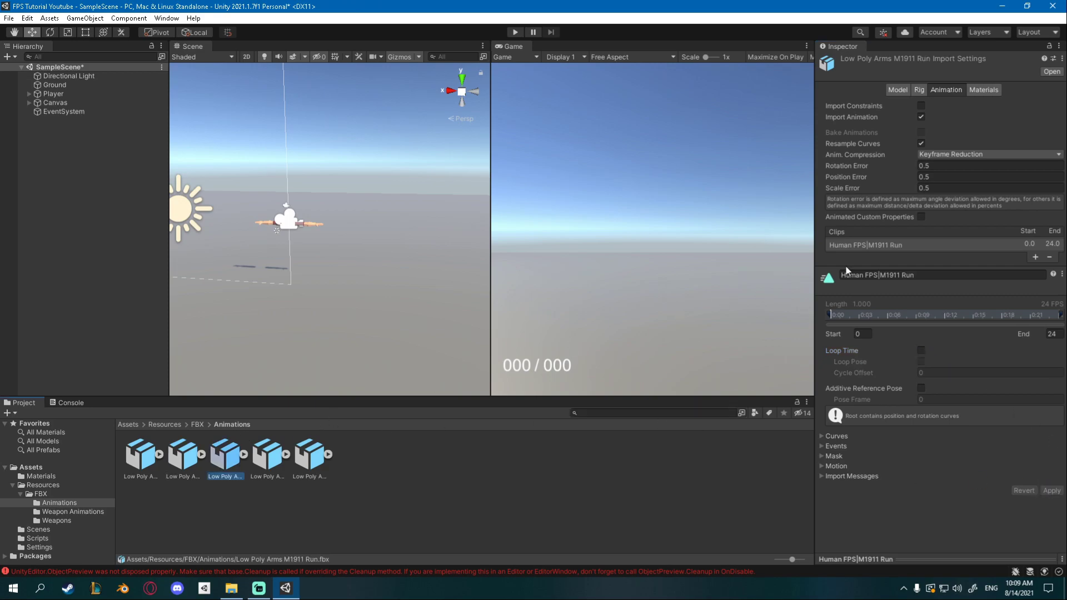
{"action": "left_click", "coordinate": [921, 350]}
{"action": "left_click", "coordinate": [1052, 491]}
{"action": "left_click", "coordinate": [983, 90]}
{"action": "left_click", "coordinate": [989, 105]}
{"action": "left_click", "coordinate": [934, 114]}
Set the M1911 Up clip's Material Creation Mode to None
{"action": "key", "text": "Right"}
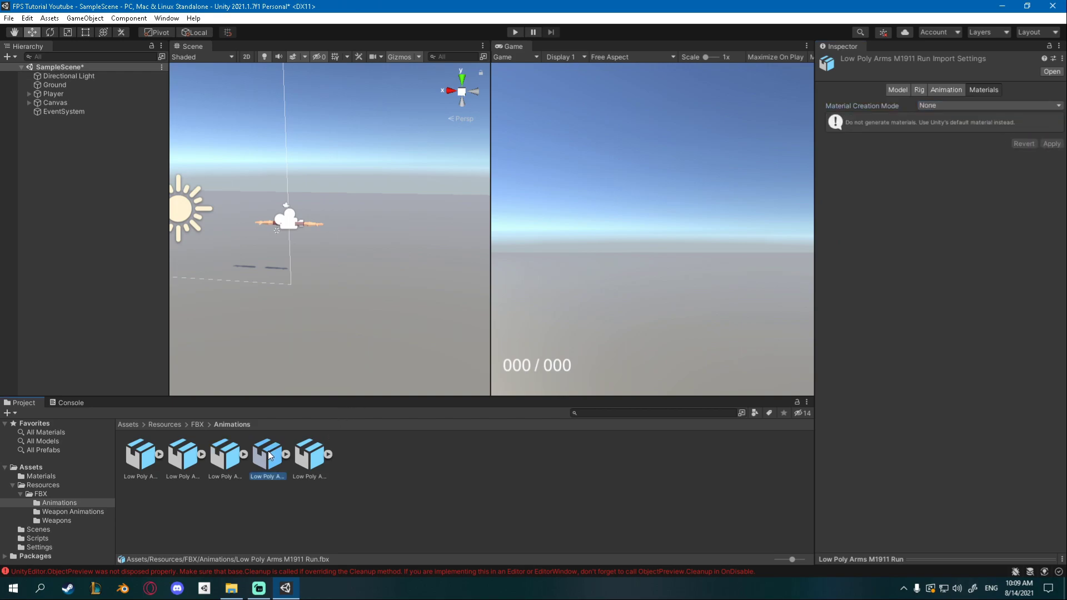
{"action": "left_click", "coordinate": [990, 105]}
{"action": "left_click", "coordinate": [939, 115]}
{"action": "left_click", "coordinate": [1052, 156]}
{"action": "left_click", "coordinate": [946, 90]}
Make the M1911 Walk clip loop and generate no materials
{"action": "left_click", "coordinate": [322, 452]}
{"action": "left_click", "coordinate": [921, 351]}
{"action": "left_click", "coordinate": [1052, 490]}
{"action": "left_click", "coordinate": [984, 90]}
{"action": "left_click", "coordinate": [982, 107]}
{"action": "left_click", "coordinate": [986, 115]}
{"action": "left_click", "coordinate": [1052, 143]}
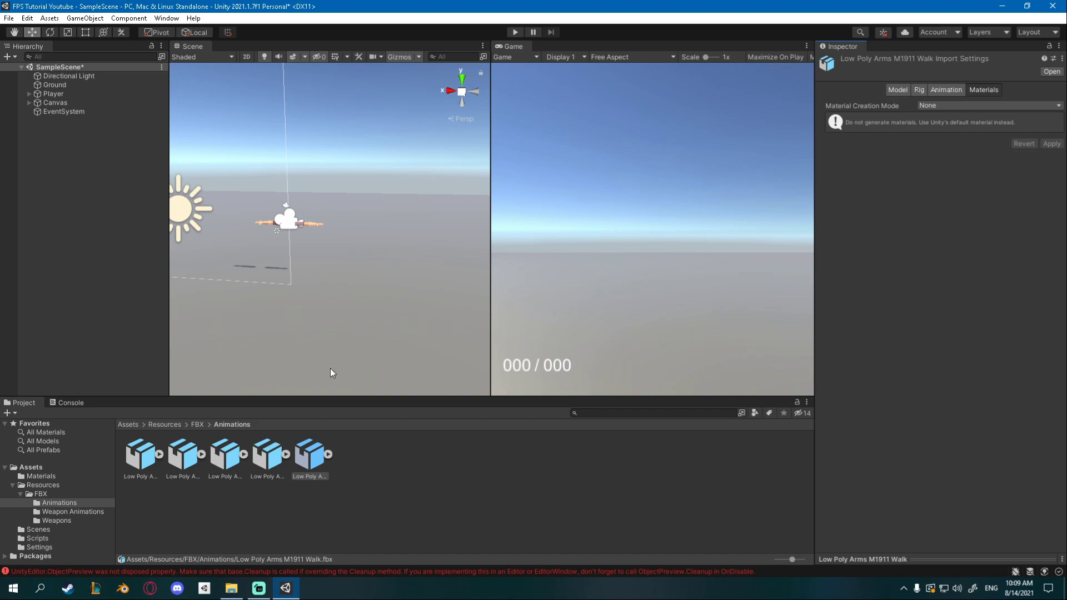
{"action": "left_click", "coordinate": [198, 426]}
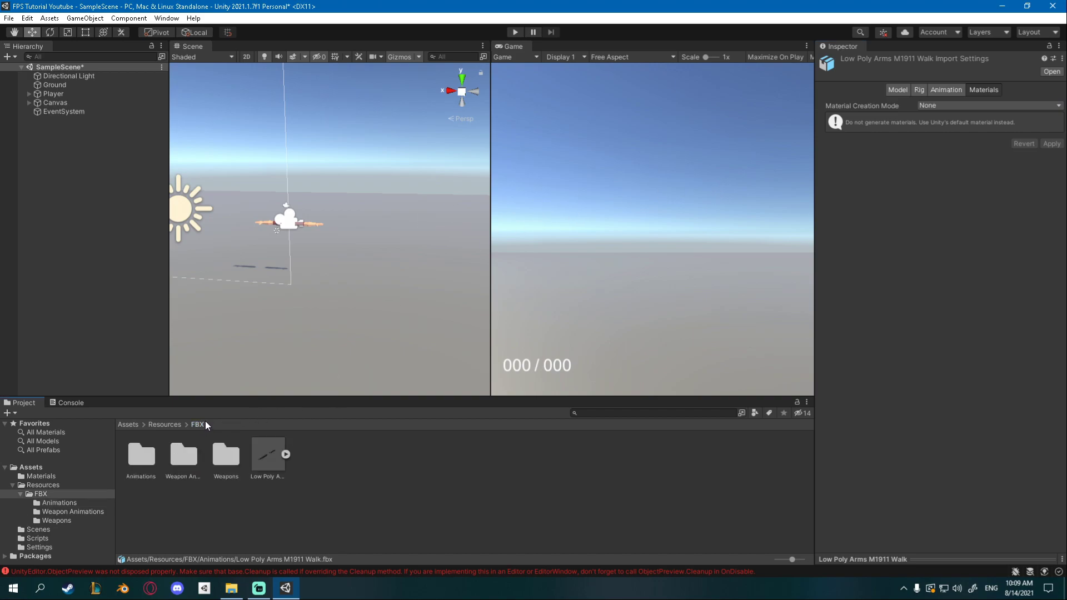
Review the Low Poly Arms rig settings and drop the M1911 pistol into SampleScene
{"action": "left_click", "coordinate": [268, 465]}
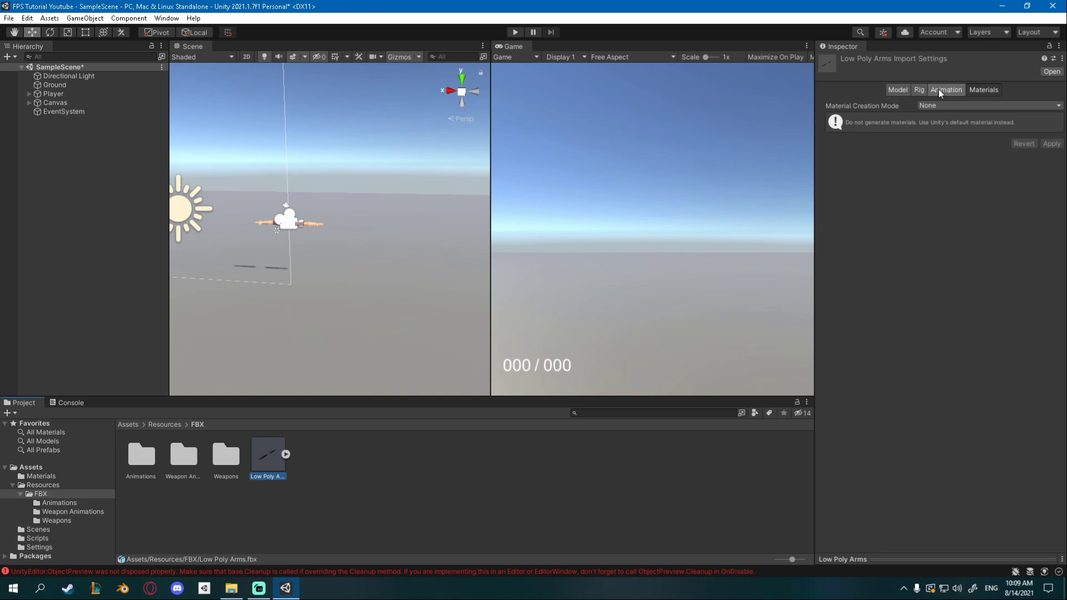
{"action": "left_click", "coordinate": [919, 90]}
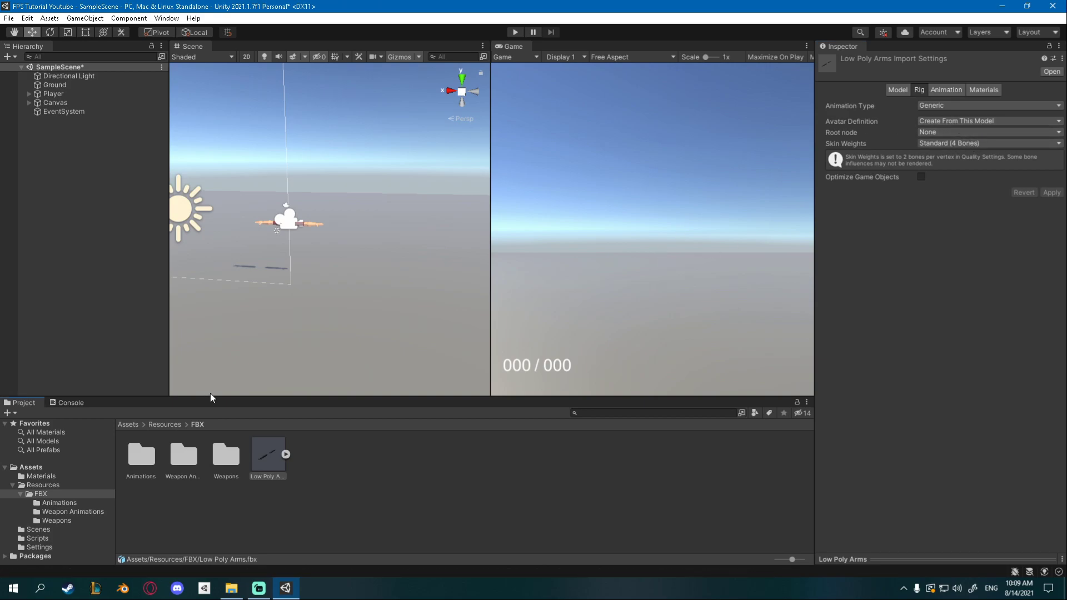
{"action": "double_click", "coordinate": [226, 456]}
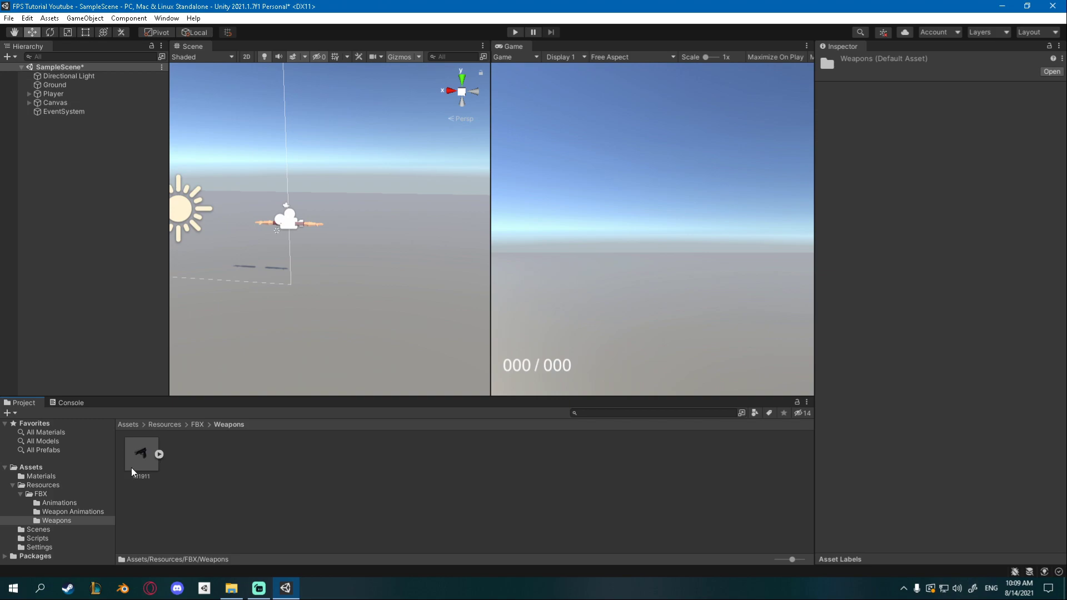
{"action": "left_click_drag", "start_coordinate": [136, 464], "coordinate": [331, 328]}
Raise the pistol to Y 1.21, frame it, and apply the Base Palette material
{"action": "left_click_drag", "start_coordinate": [340, 282], "coordinate": [345, 216]}
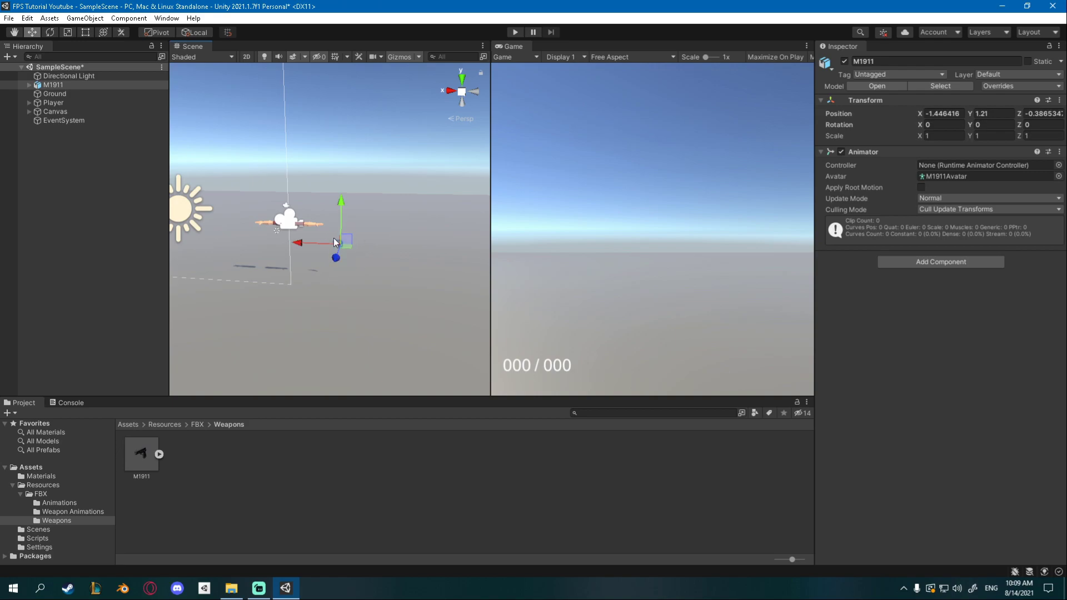
{"action": "key", "text": "f"}
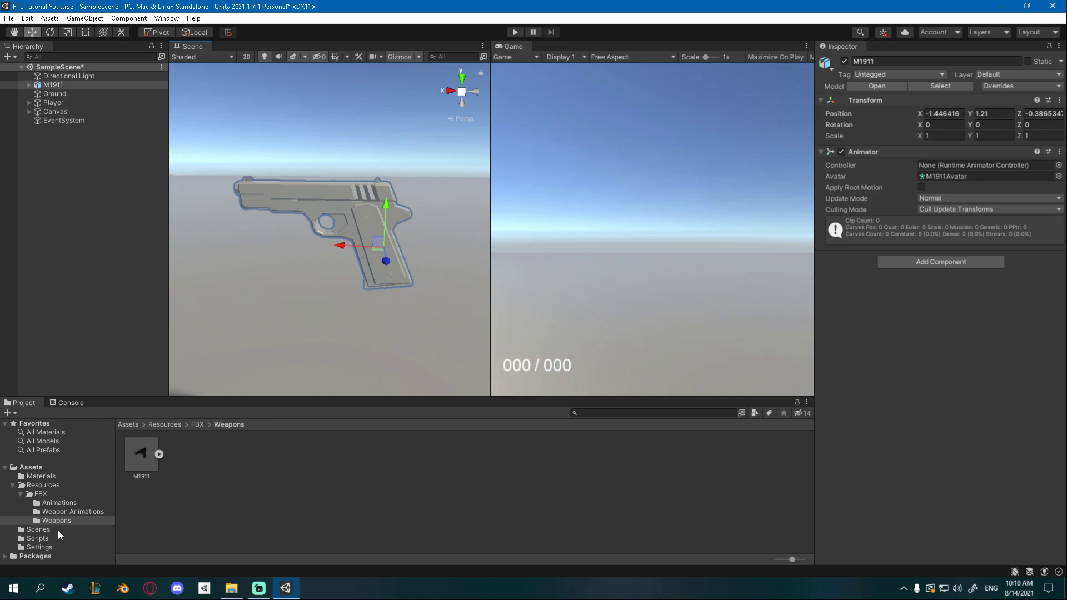
{"action": "left_click", "coordinate": [55, 477]}
{"action": "left_click_drag", "start_coordinate": [185, 467], "coordinate": [360, 199]}
Delete the Base Color texture from the Materials folder
{"action": "left_click", "coordinate": [142, 460]}
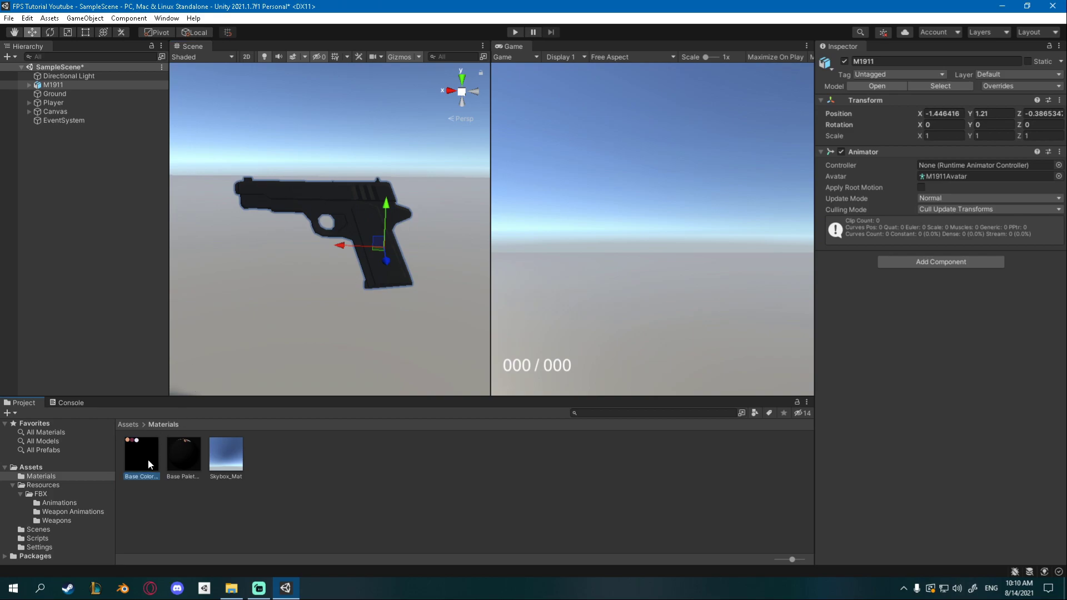
{"action": "key", "text": "Delete"}
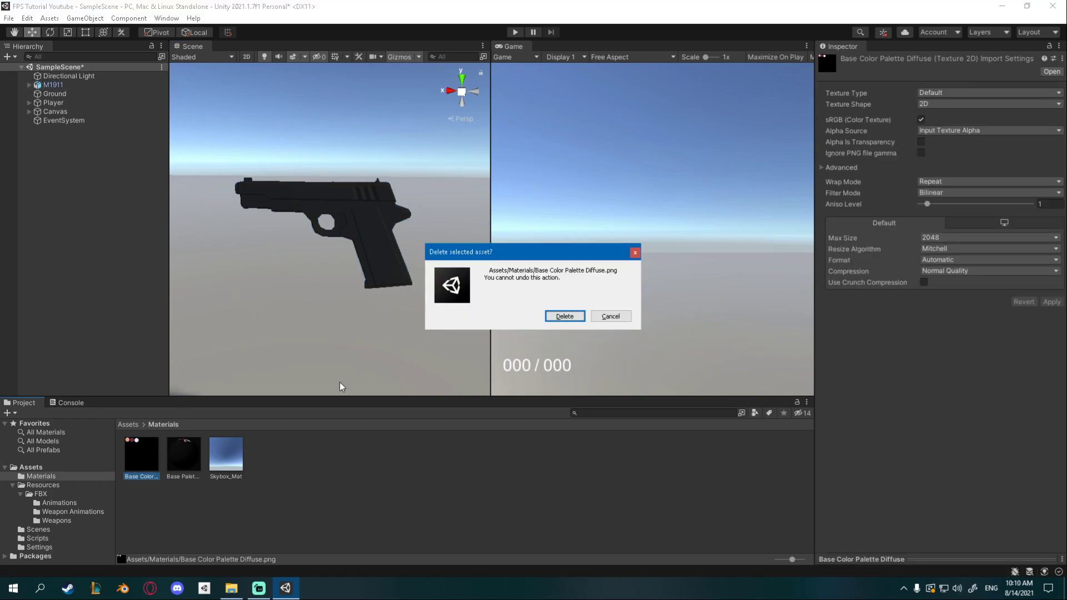
{"action": "left_click", "coordinate": [557, 317]}
Re-import Base Color Palette Diffuse.png into Materials and check the textured M1911
{"action": "left_click", "coordinate": [239, 593]}
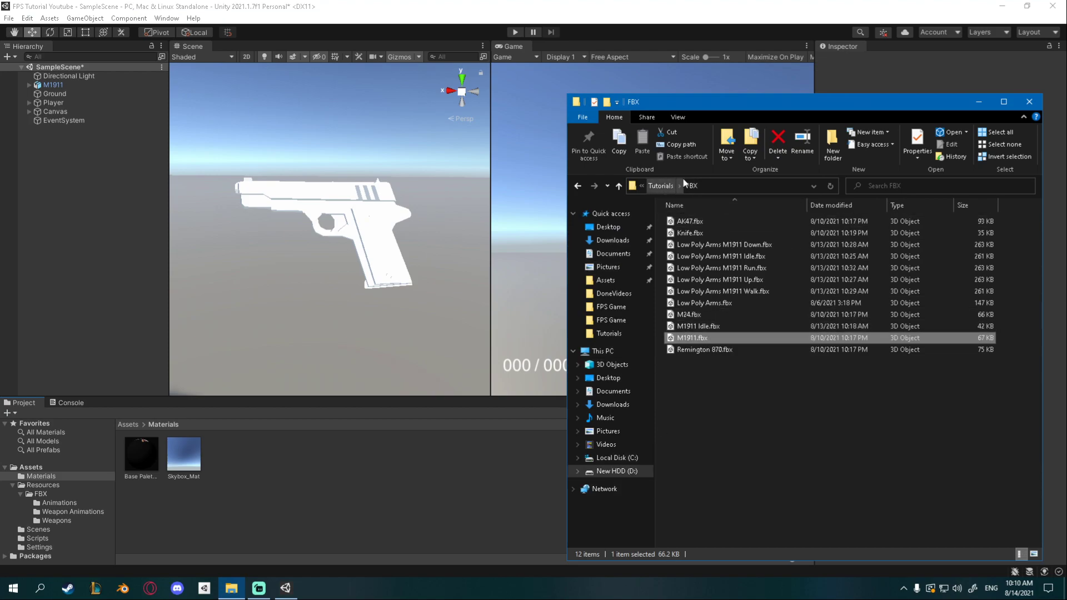
{"action": "left_click", "coordinate": [667, 186]}
{"action": "left_click_drag", "start_coordinate": [717, 233], "coordinate": [298, 465]}
{"action": "left_click", "coordinate": [260, 499]}
{"action": "left_click", "coordinate": [126, 459]}
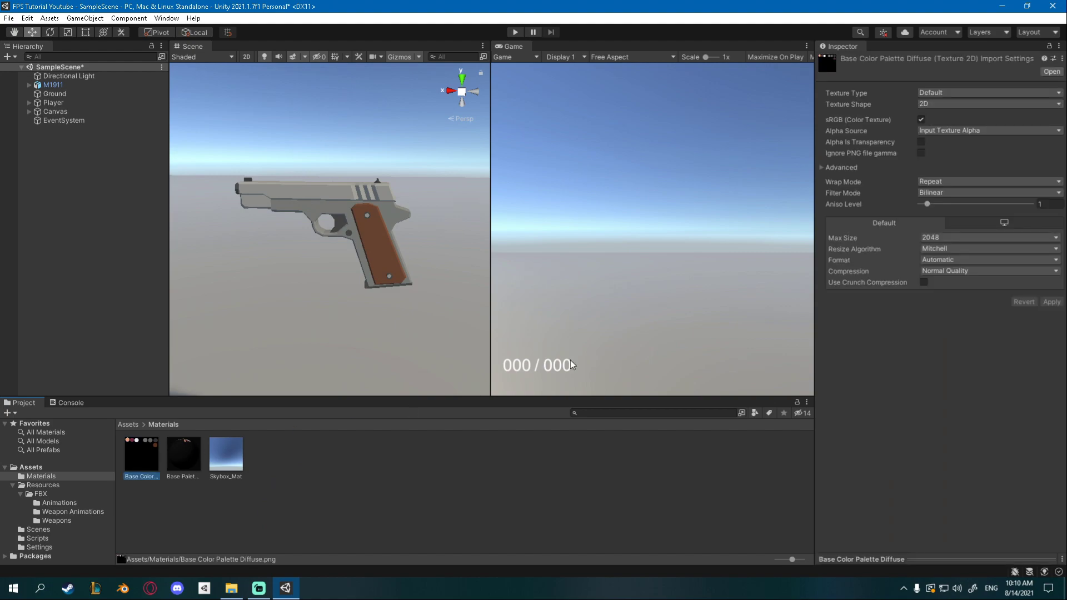
{"action": "left_click", "coordinate": [330, 223]}
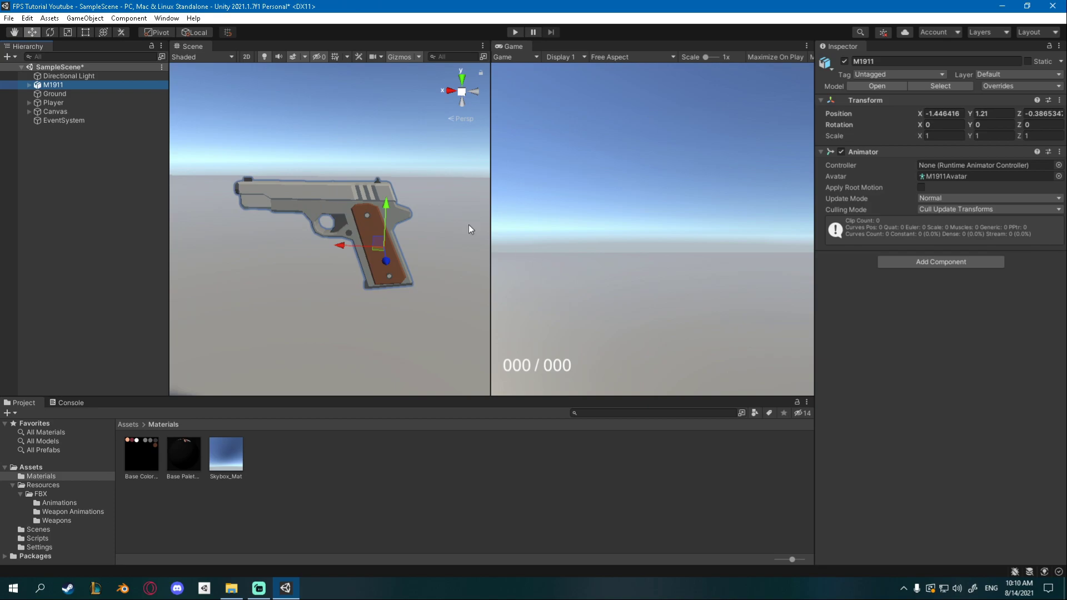
Create a new folder named 'Prefabs' inside the Resources folder
{"action": "left_click", "coordinate": [58, 486]}
{"action": "right_click", "coordinate": [314, 482]}
{"action": "mouse_move", "coordinate": [361, 208]}
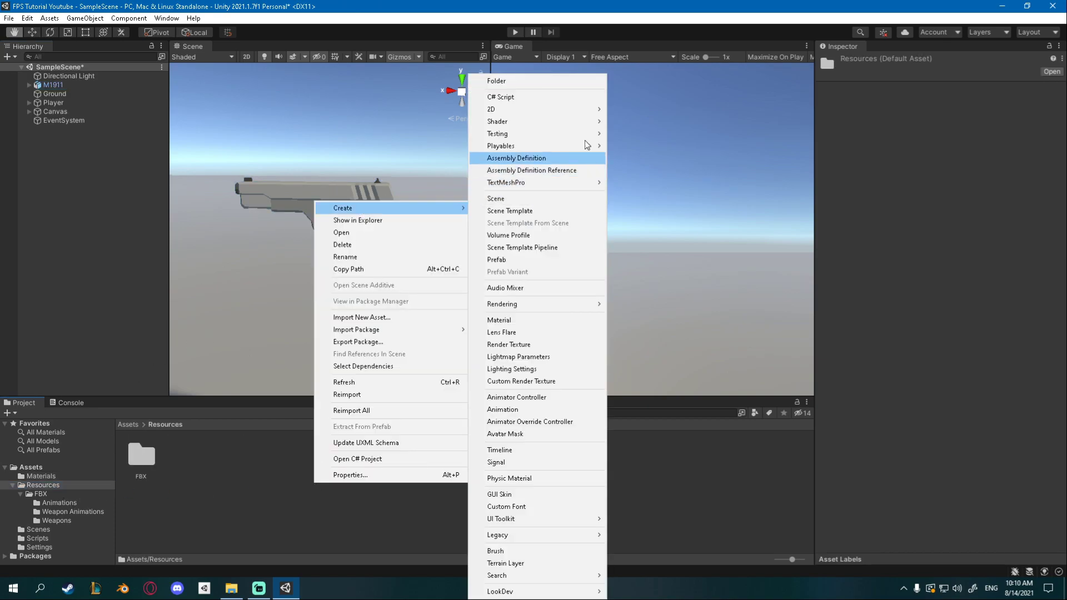
{"action": "left_click", "coordinate": [535, 82]}
{"action": "type", "text": "Pre"}
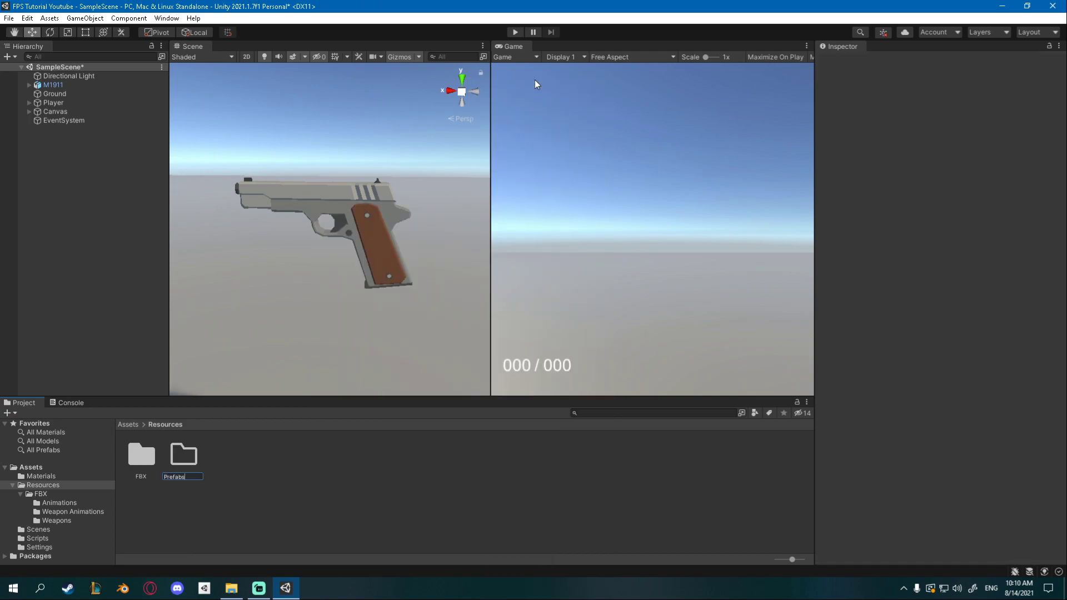
{"action": "type", "text": "fabs"}
{"action": "key", "text": "Return"}
Inside Prefabs, create a subfolder named 'Weapons'
{"action": "double_click", "coordinate": [193, 454]}
{"action": "right_click", "coordinate": [194, 455]}
{"action": "mouse_move", "coordinate": [255, 182]}
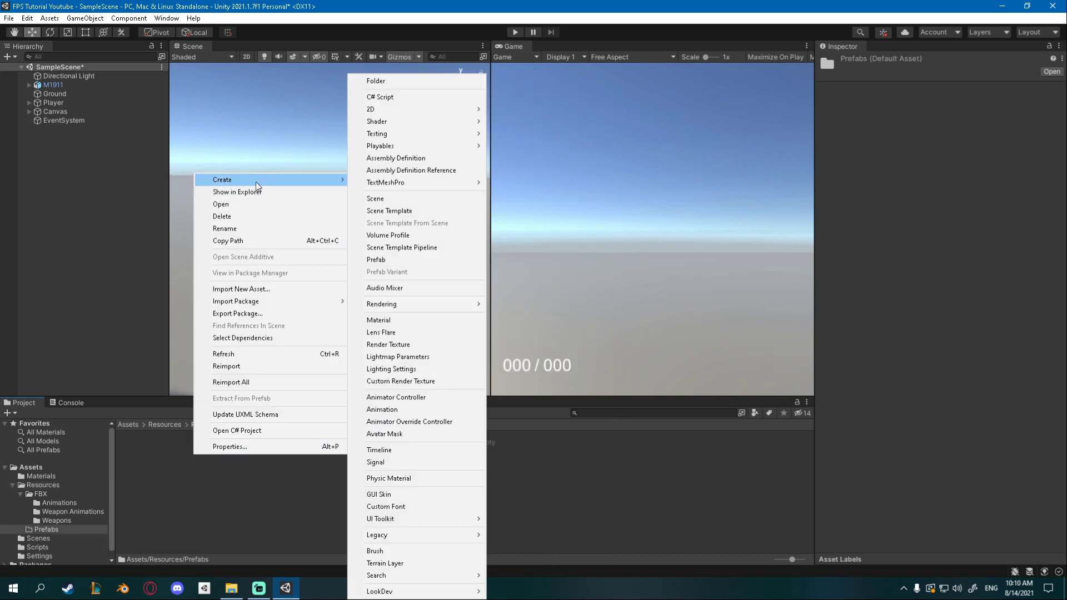
{"action": "left_click", "coordinate": [414, 83]}
{"action": "type", "text": "Weapons"}
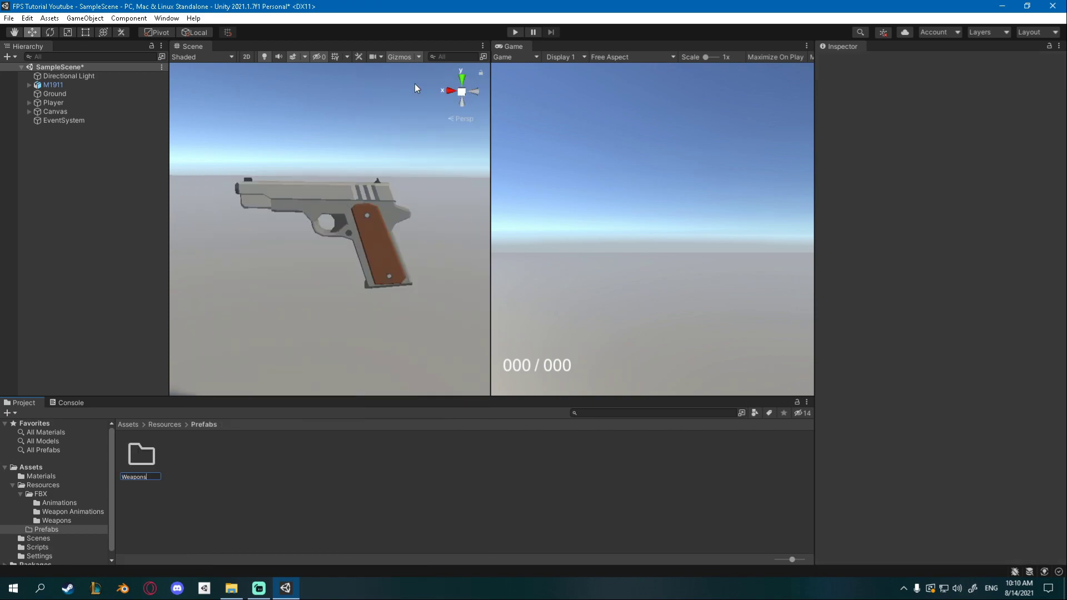
{"action": "key", "text": "Return"}
Save the M1911 as an original prefab in Weapons and delete it from the scene
{"action": "double_click", "coordinate": [142, 454]}
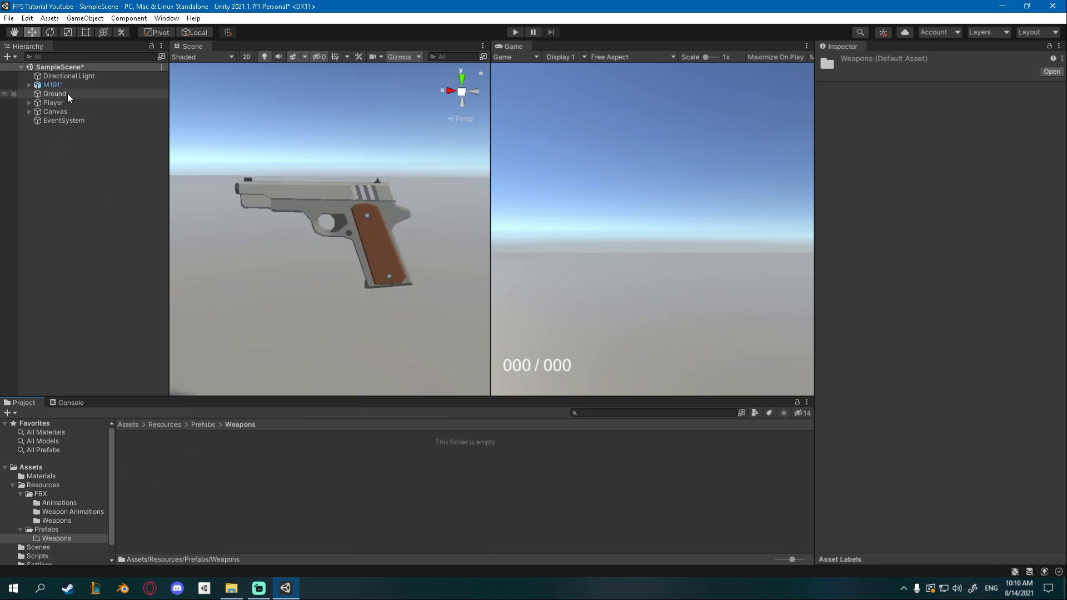
{"action": "left_click_drag", "start_coordinate": [50, 84], "coordinate": [194, 470]}
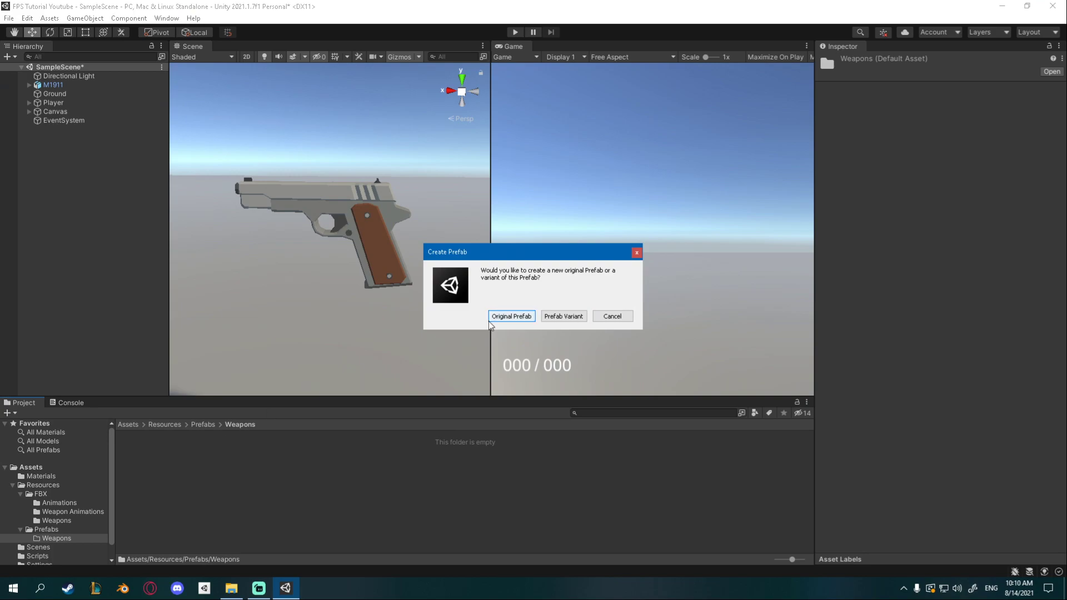
{"action": "left_click", "coordinate": [505, 316]}
{"action": "left_click", "coordinate": [79, 84]}
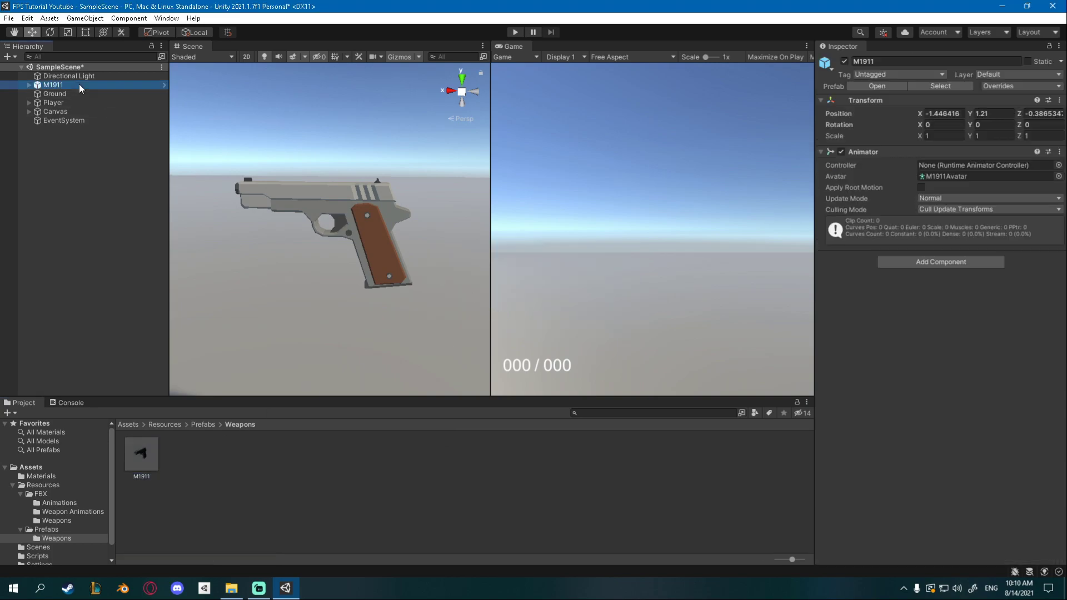
{"action": "key", "text": "Delete"}
Expand Player > Arms Pivot > Low Poly Arms in a widened Hierarchy
{"action": "right_click_drag", "start_coordinate": [343, 215], "coordinate": [331, 238]}
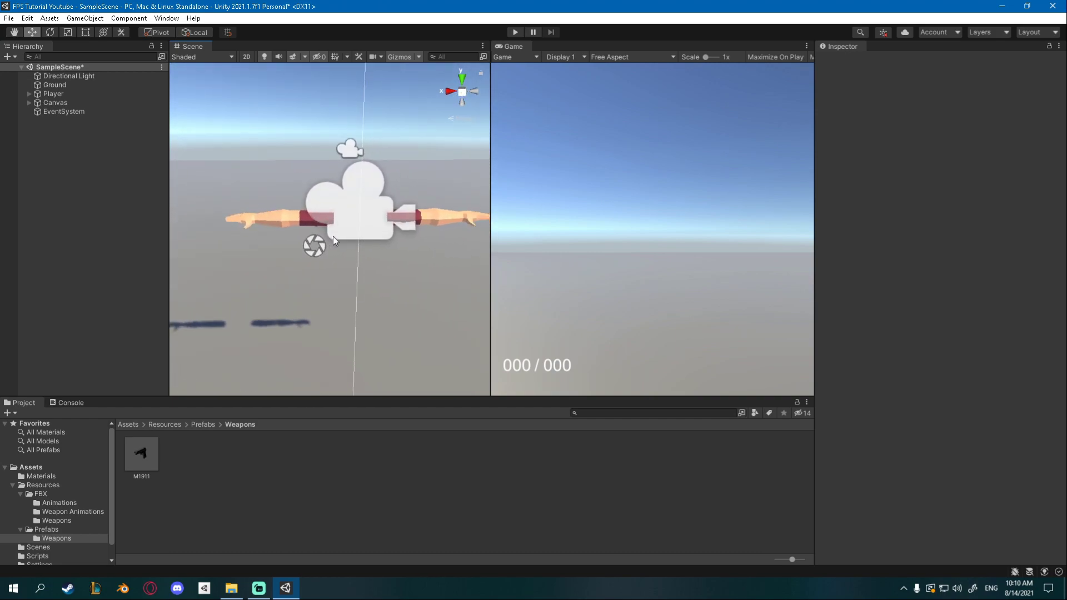
{"action": "scroll", "coordinate": [331, 238], "scroll_direction": "down", "scroll_amount": 5}
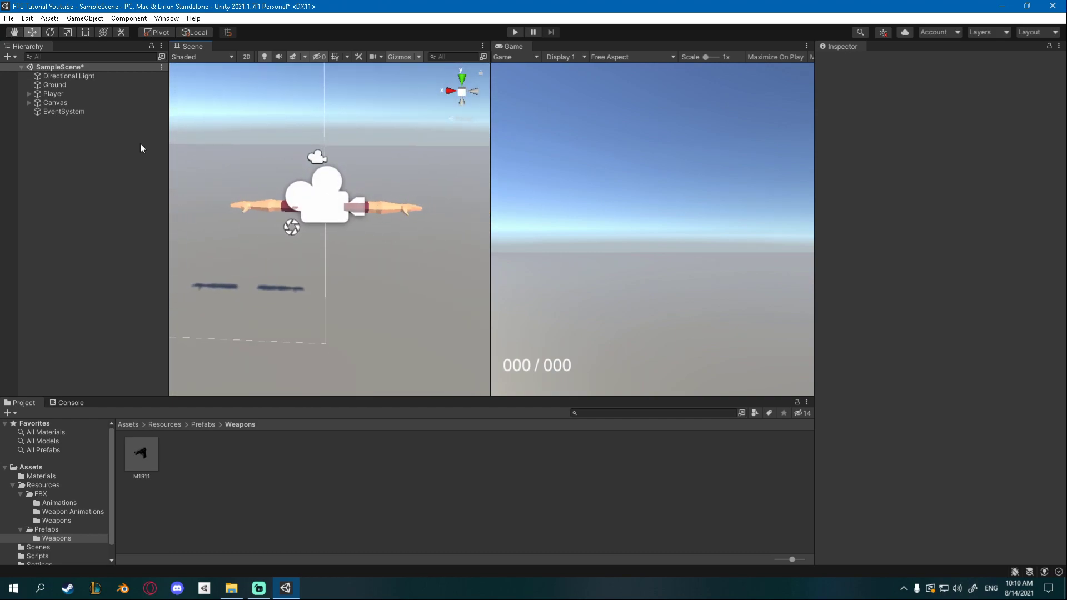
{"action": "left_click", "coordinate": [29, 93]}
{"action": "left_click", "coordinate": [37, 103]}
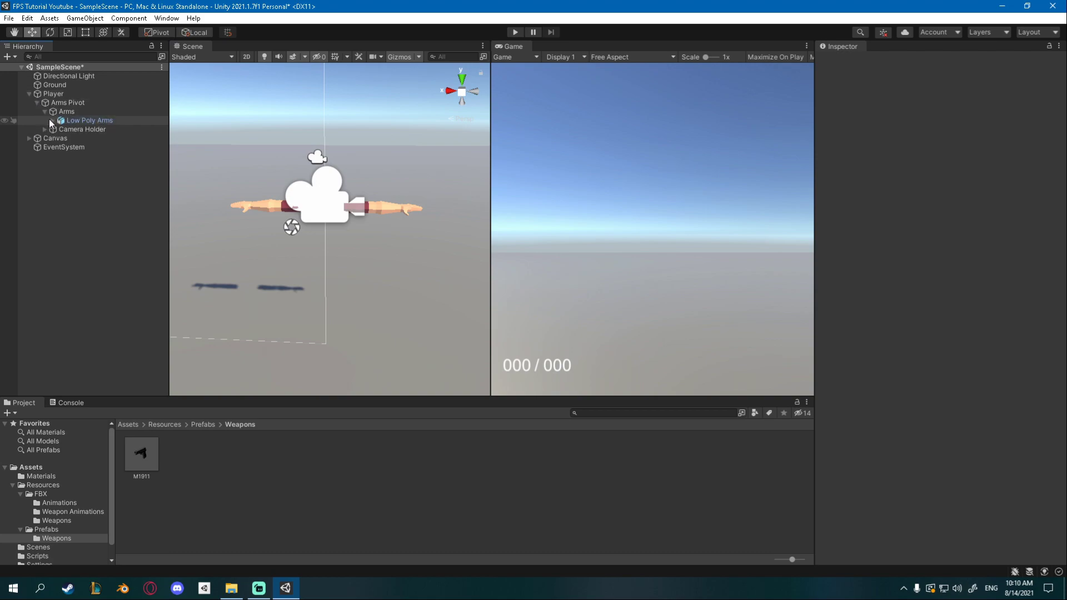
{"action": "left_click", "coordinate": [52, 121]}
{"action": "left_click_drag", "start_coordinate": [168, 173], "coordinate": [212, 181]}
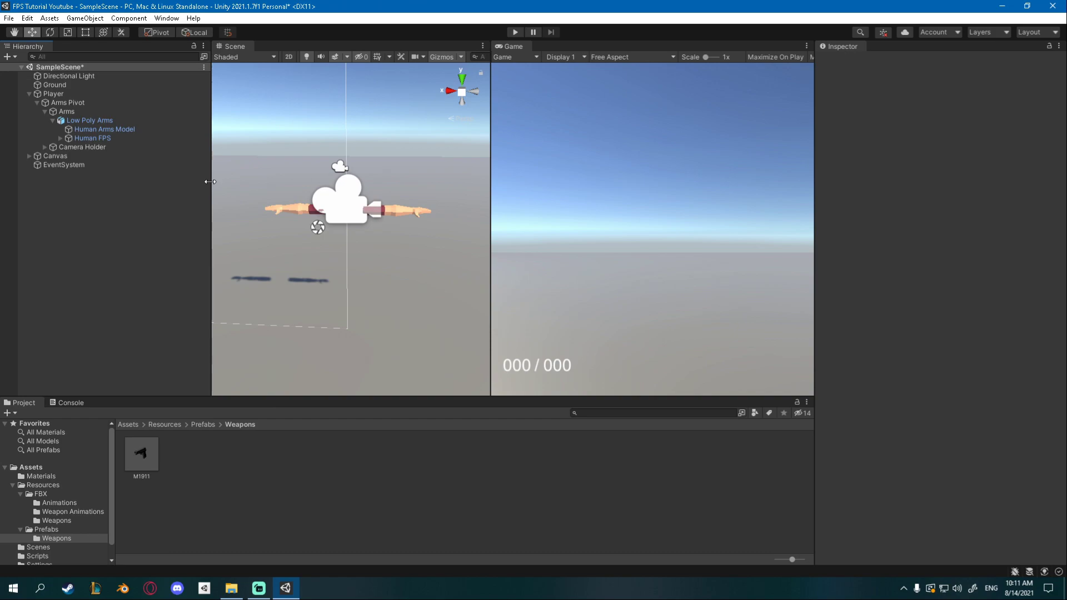
Expand Human FPS > Root > Bicep.R > Forearm.R and select the Palm.R bone
{"action": "left_click", "coordinate": [60, 138]}
{"action": "left_click", "coordinate": [68, 147]}
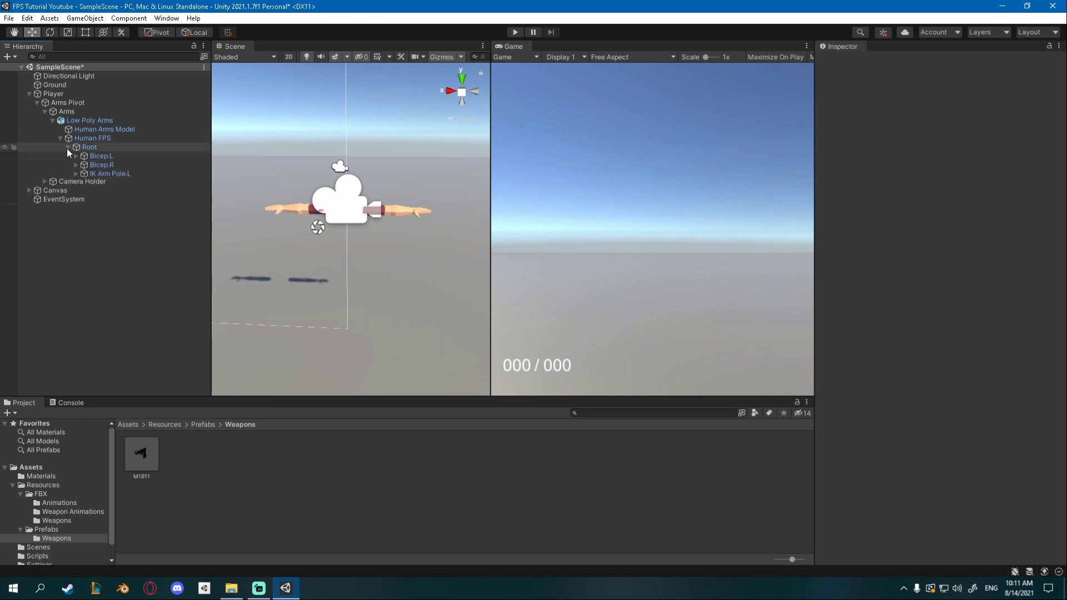
{"action": "left_click", "coordinate": [76, 165]}
{"action": "left_click", "coordinate": [84, 174]}
{"action": "left_click", "coordinate": [92, 183]}
{"action": "left_click", "coordinate": [111, 183]}
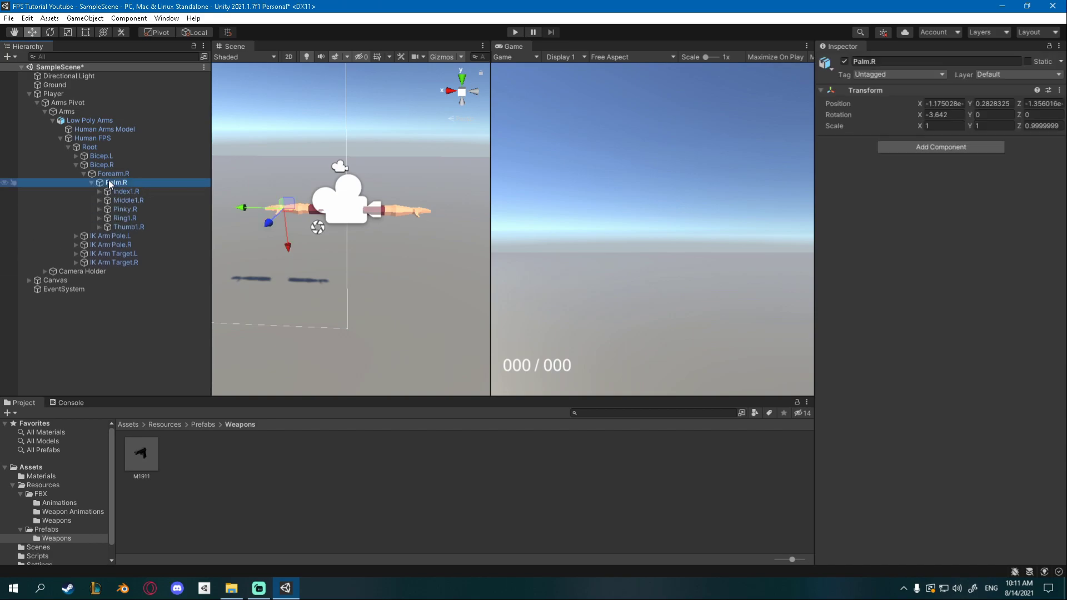
Add an empty child 'WeaponHolder.R' under Palm.R and place the M1911 prefab inside it
{"action": "right_click", "coordinate": [114, 183]}
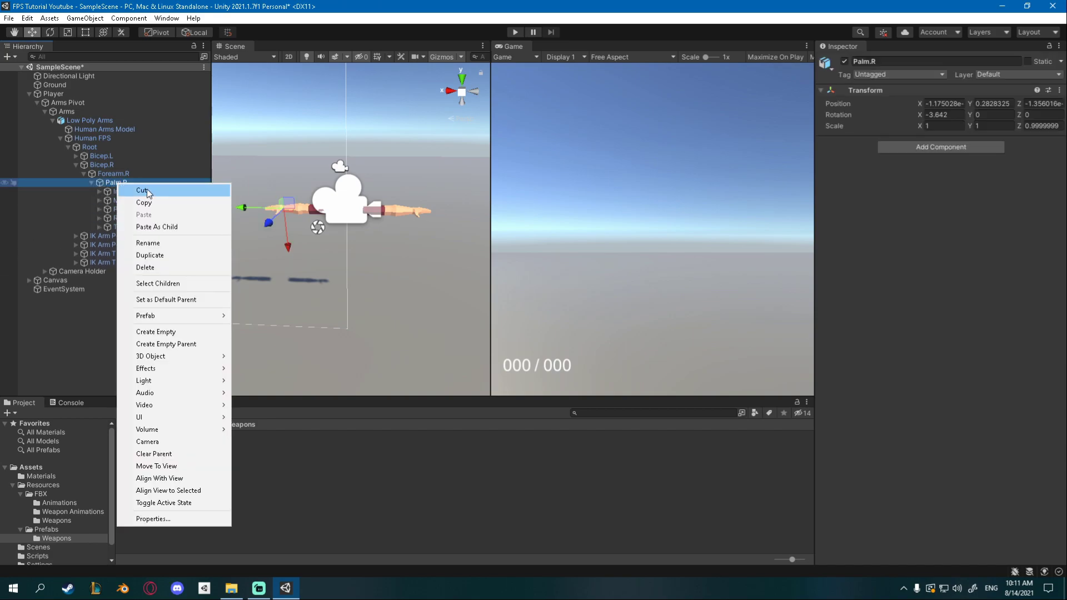
{"action": "left_click", "coordinate": [167, 332]}
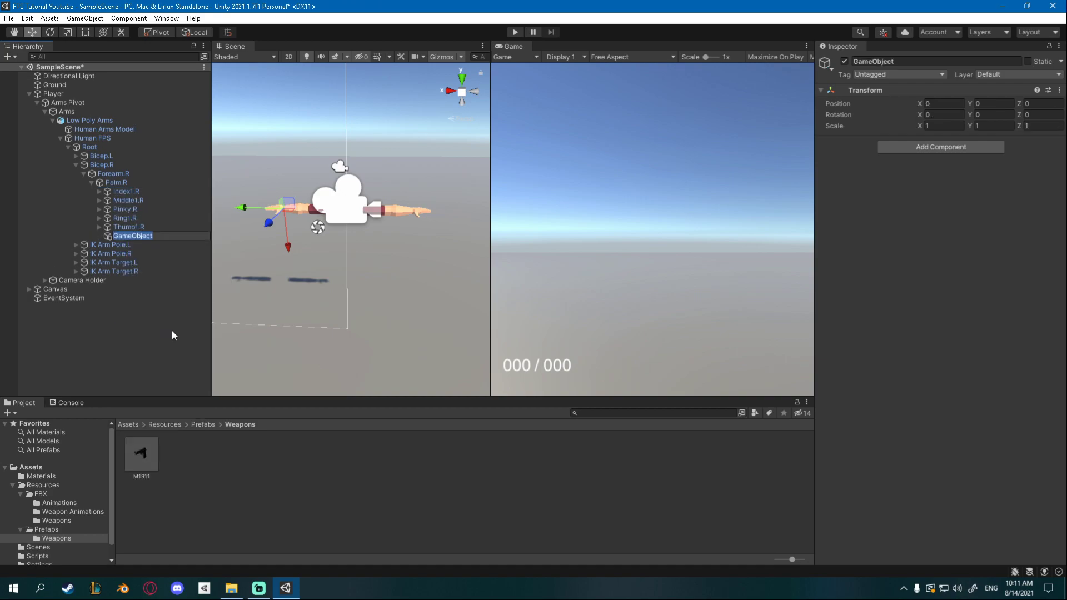
{"action": "type", "text": "WeaponHolder.R"}
{"action": "key", "text": "Return"}
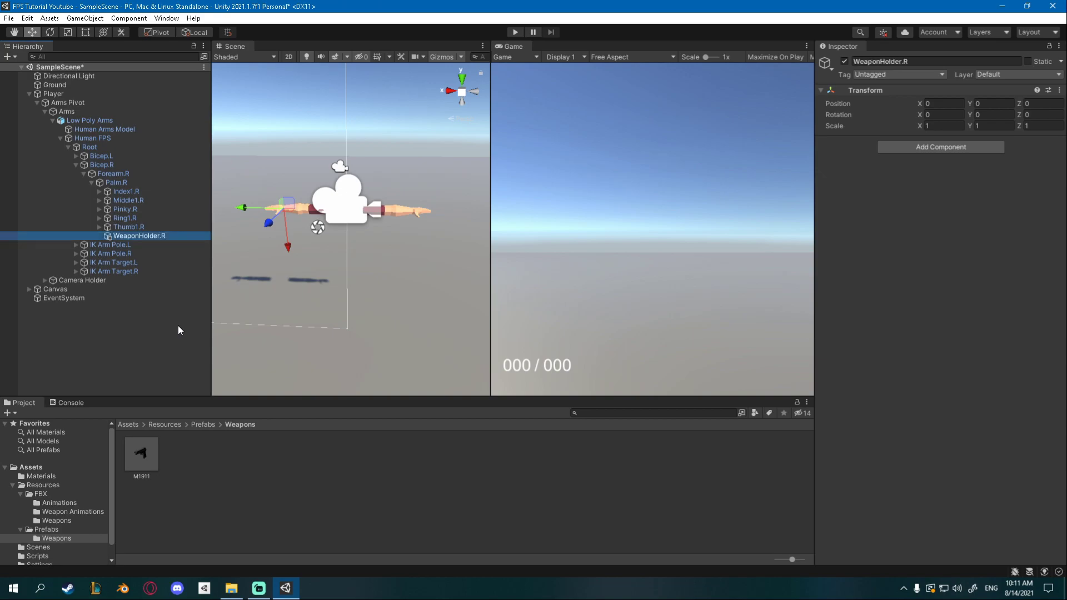
{"action": "left_click_drag", "start_coordinate": [140, 455], "coordinate": [162, 236]}
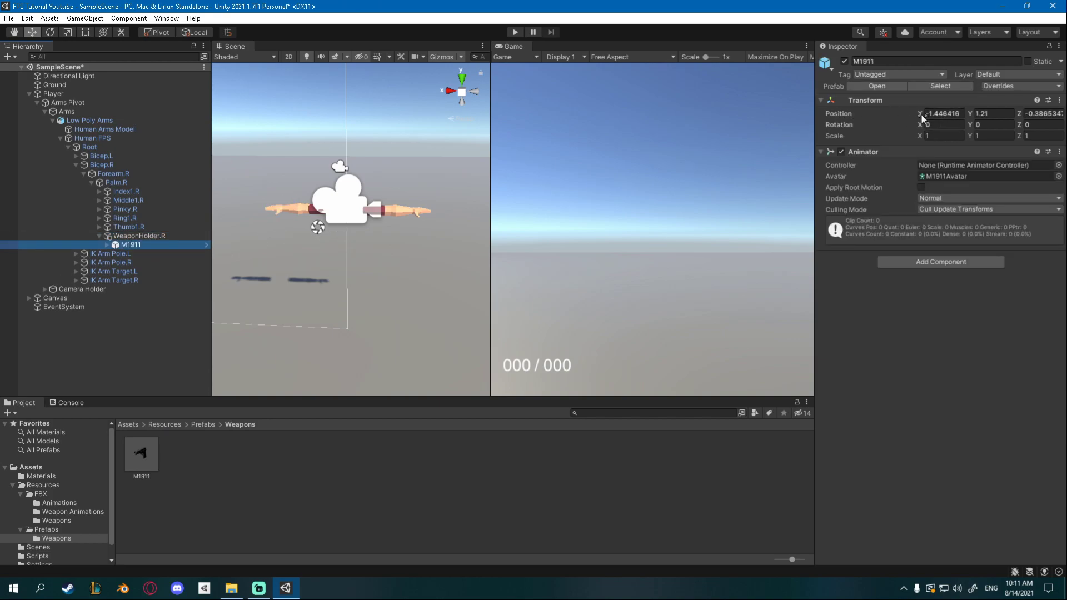
Set the M1911's local position to 0, 0, 0 in the Inspector
{"action": "left_click", "coordinate": [953, 114]}
{"action": "type", "text": "0"}
{"action": "key", "text": "Tab"}
{"action": "type", "text": "0"}
{"action": "key", "text": "Tab"}
{"action": "type", "text": "3"}
{"action": "key", "text": "Escape"}
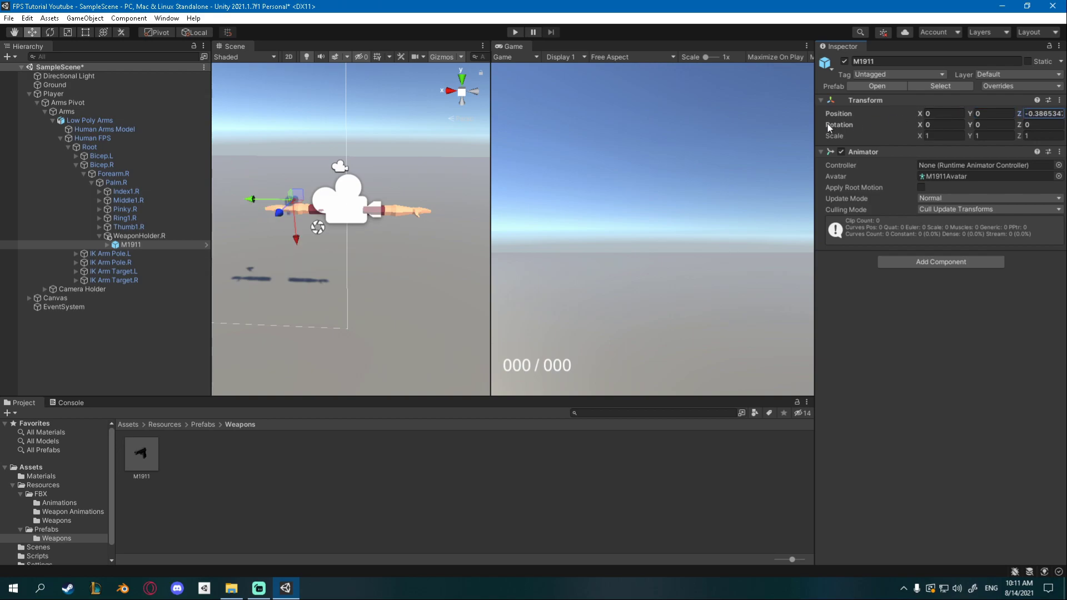
{"action": "left_click", "coordinate": [1043, 113]}
{"action": "type", "text": "0"}
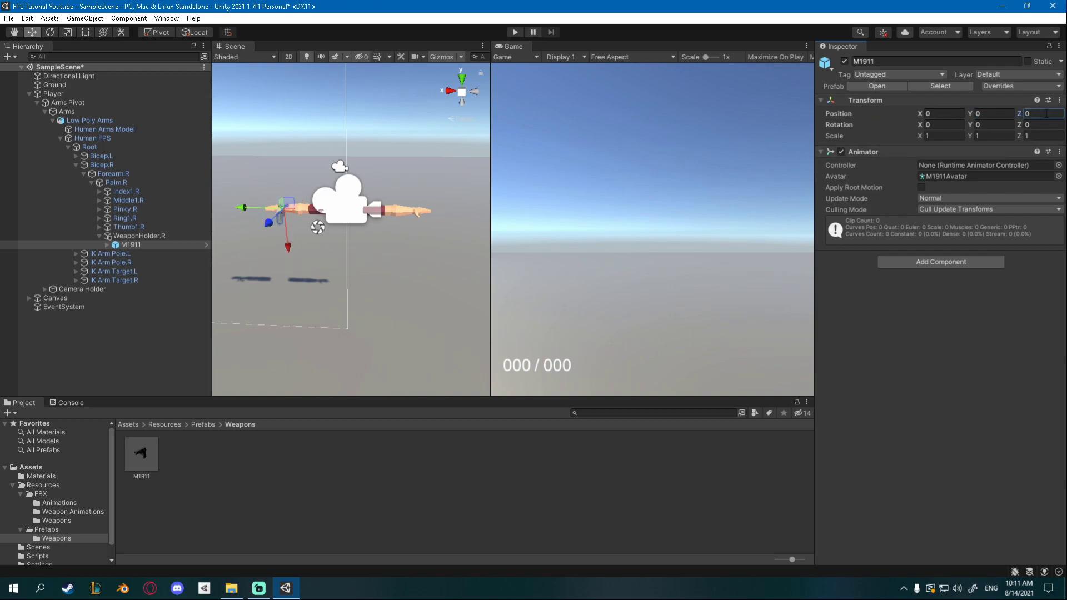
{"action": "type", "text": "f"}
Rotate the gun to about Y 87.27, Z 90.4 so it lines up with the palm
{"action": "left_click_drag", "start_coordinate": [422, 216], "coordinate": [526, 217], "text": "alt"}
{"action": "key", "text": "e"}
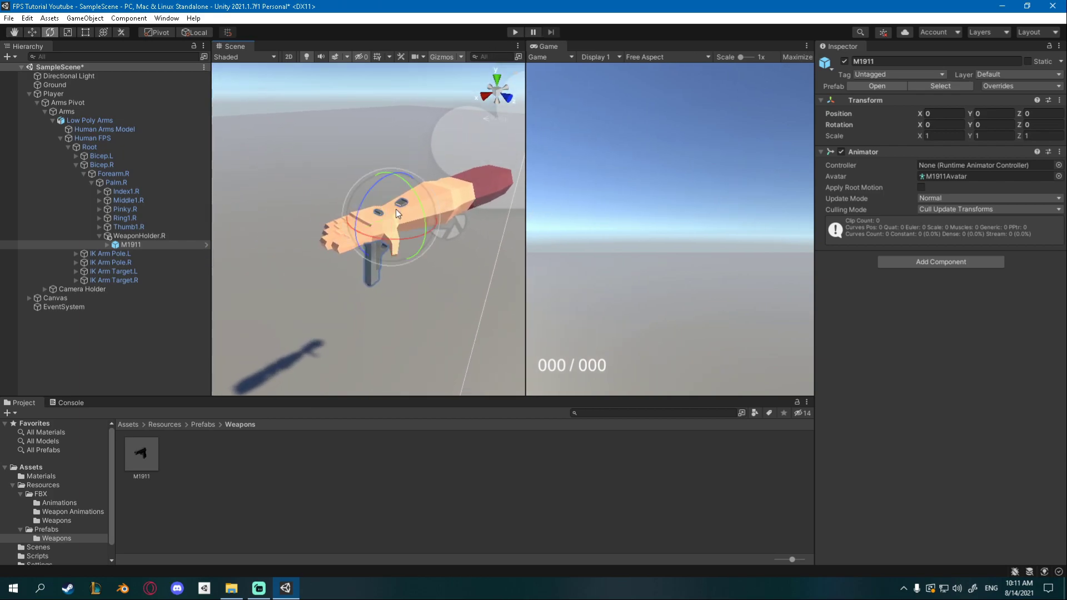
{"action": "left_click_drag", "start_coordinate": [406, 185], "coordinate": [432, 274]}
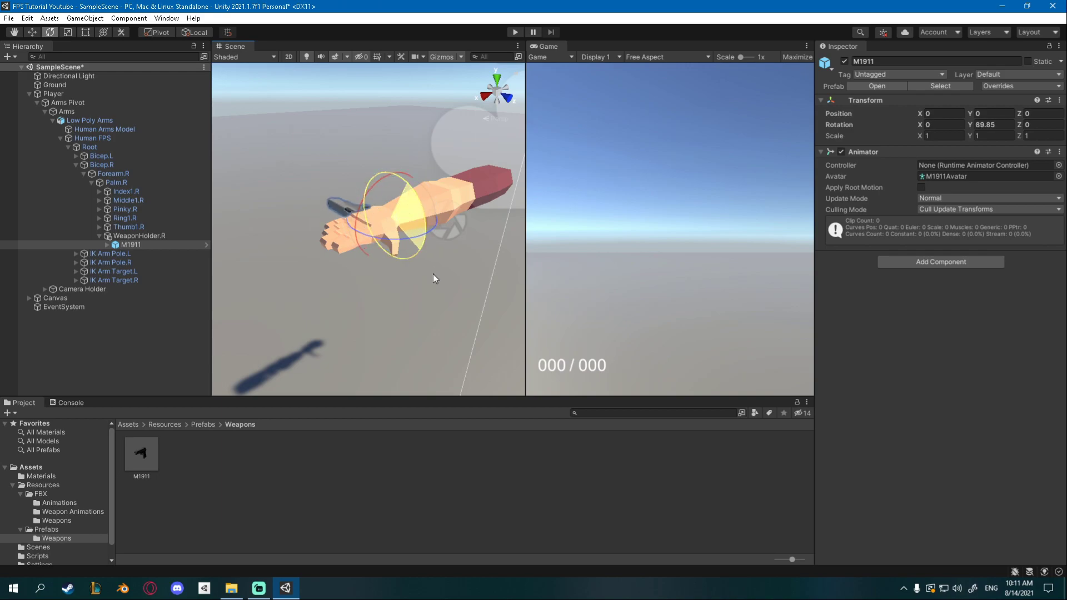
{"action": "left_click_drag", "start_coordinate": [391, 227], "coordinate": [509, 225]}
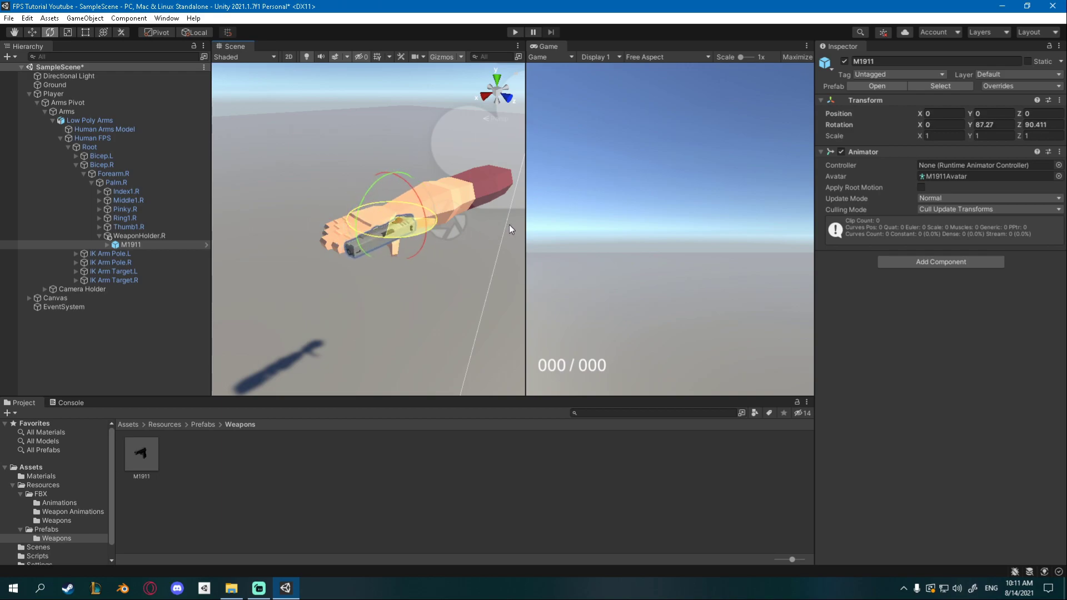
{"action": "key", "text": "w"}
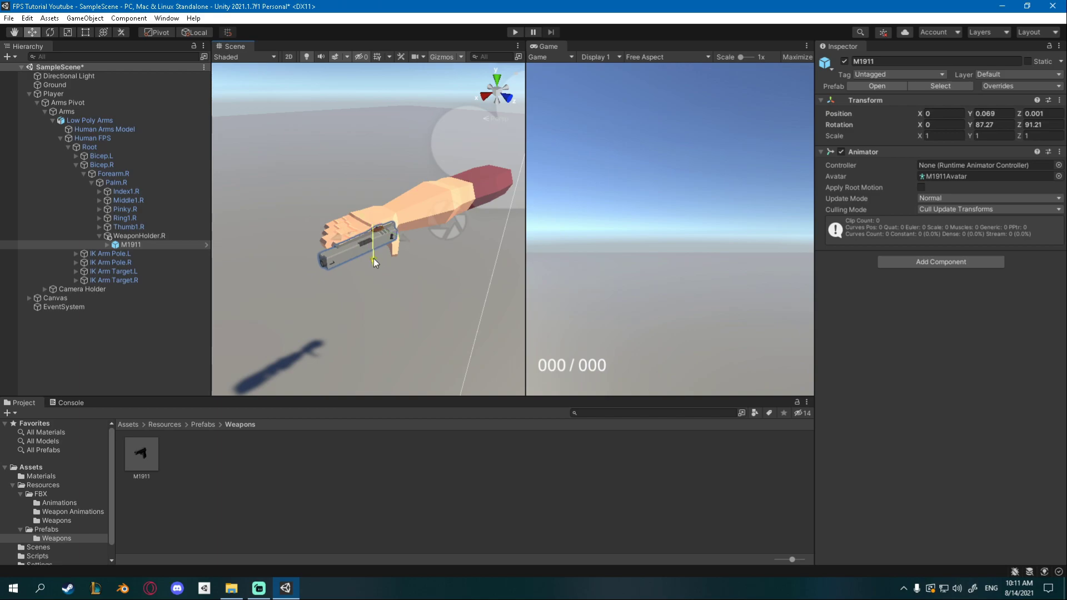